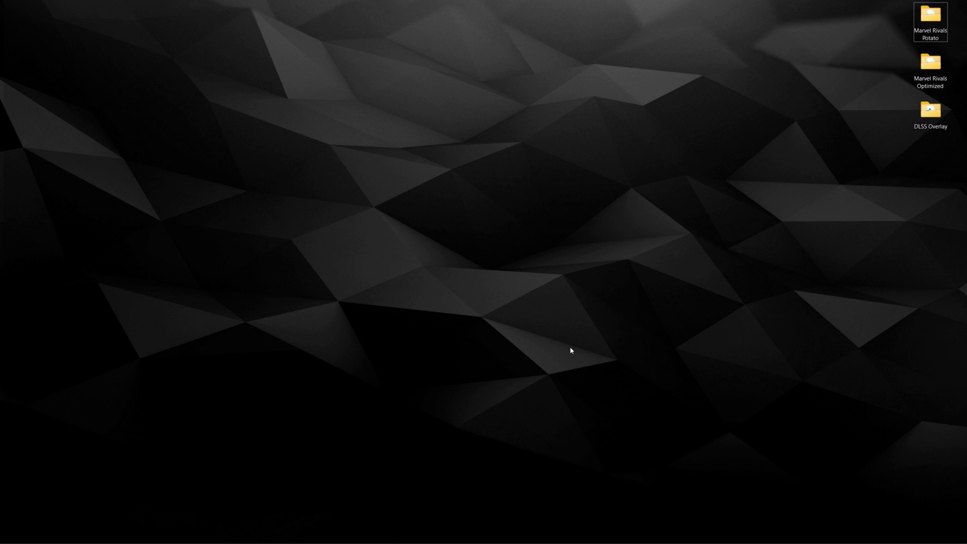
# Step: Turn on Game Mode in the Windows gaming settings and open the related Graphics settings
pyautogui.press('super')
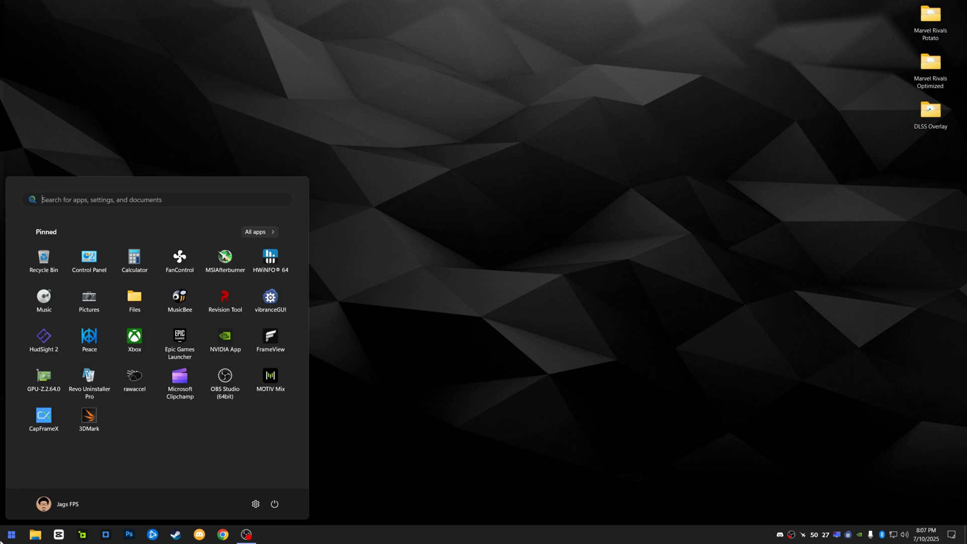
pyautogui.write('game')
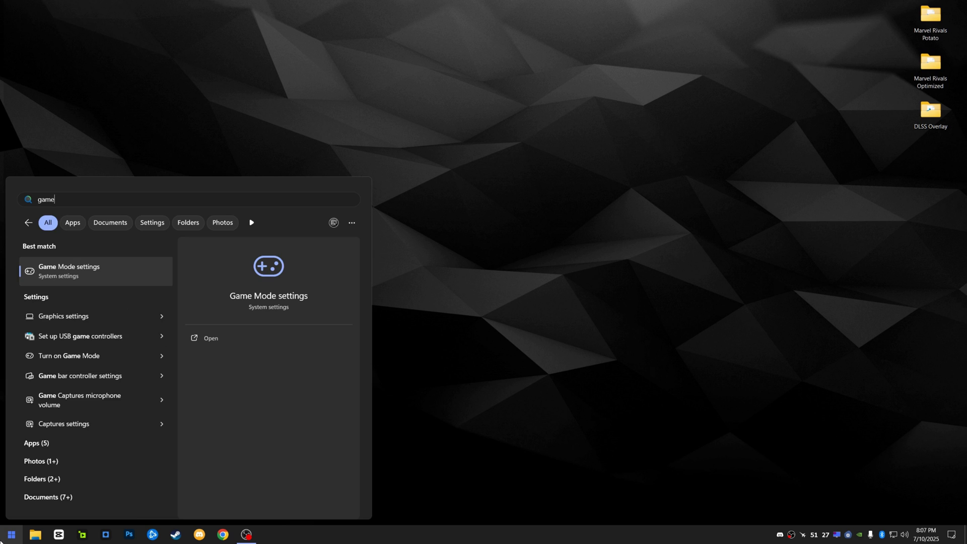
pyautogui.press('Return')
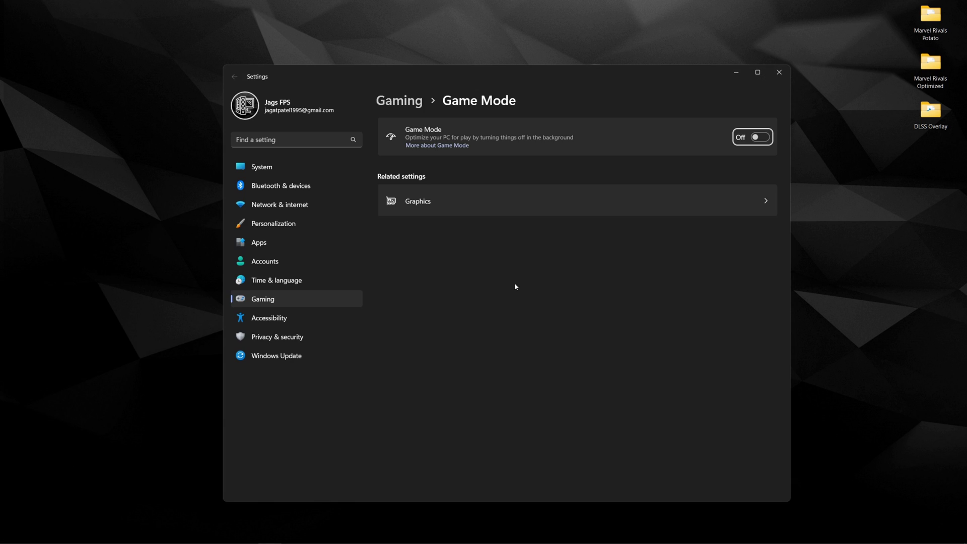
pyautogui.click(760, 137)
pyautogui.click(436, 201)
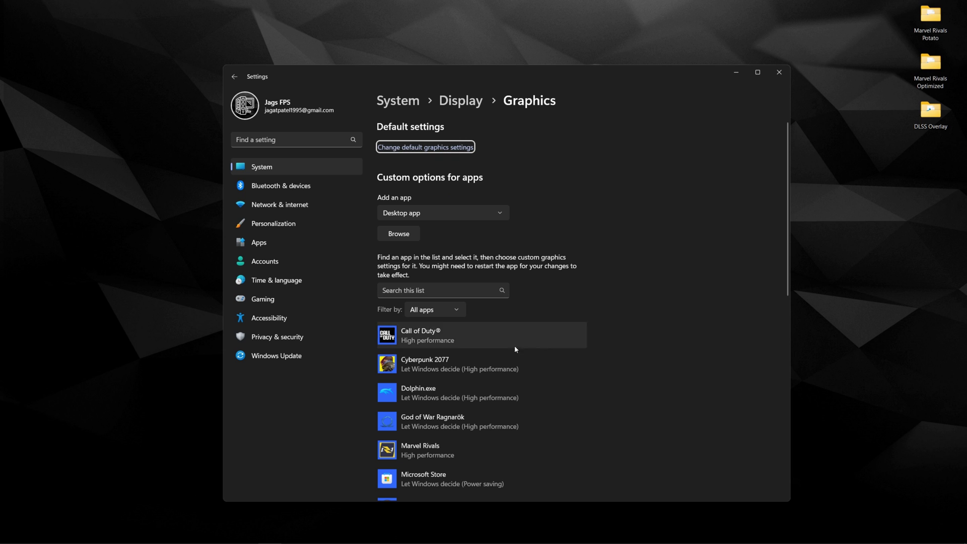
# Step: Locate Marvel.exe in F:\SteamLibrary\steamapps\common\MarvelRivals\MarvelGame as a custom graphics app, and cancel without adding it
pyautogui.scroll(-4, 534, 282)
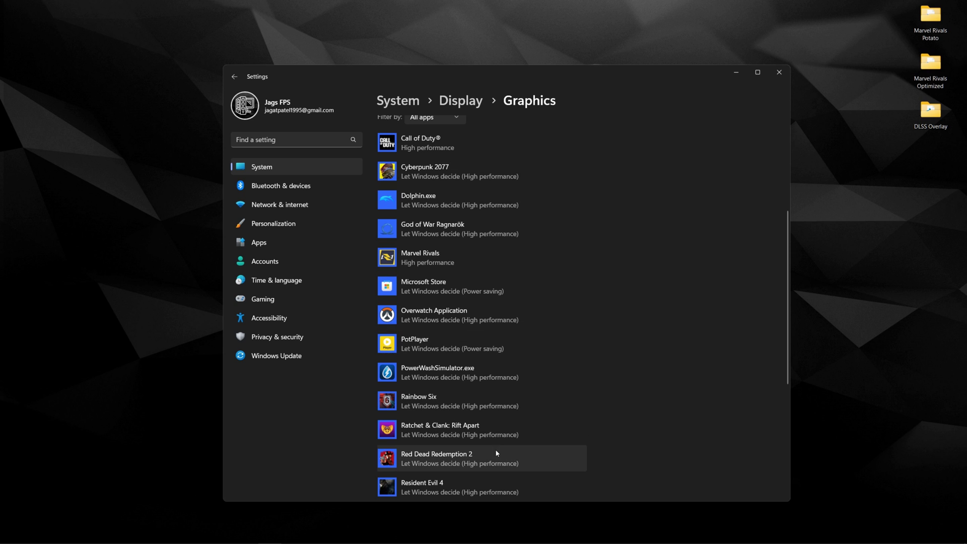
pyautogui.scroll(4, 517, 448)
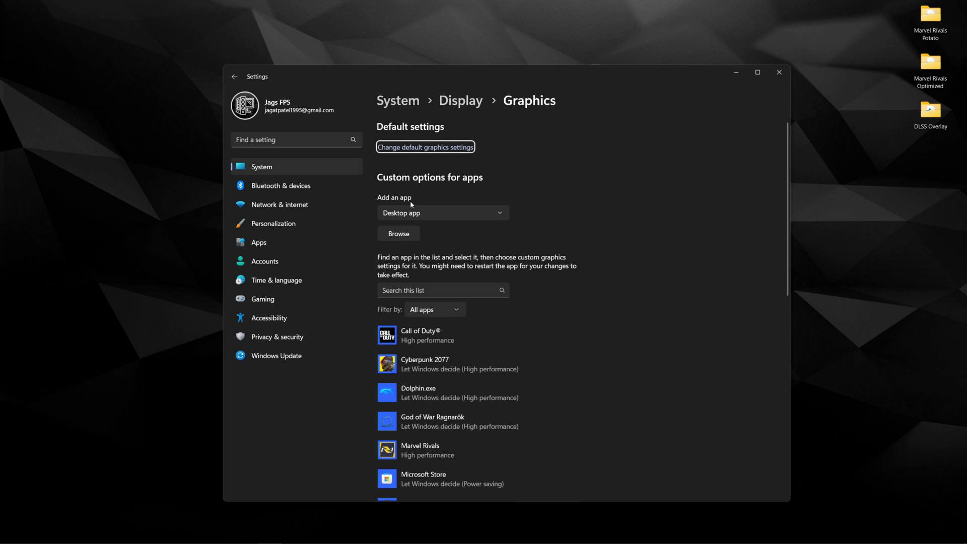
pyautogui.click(396, 233)
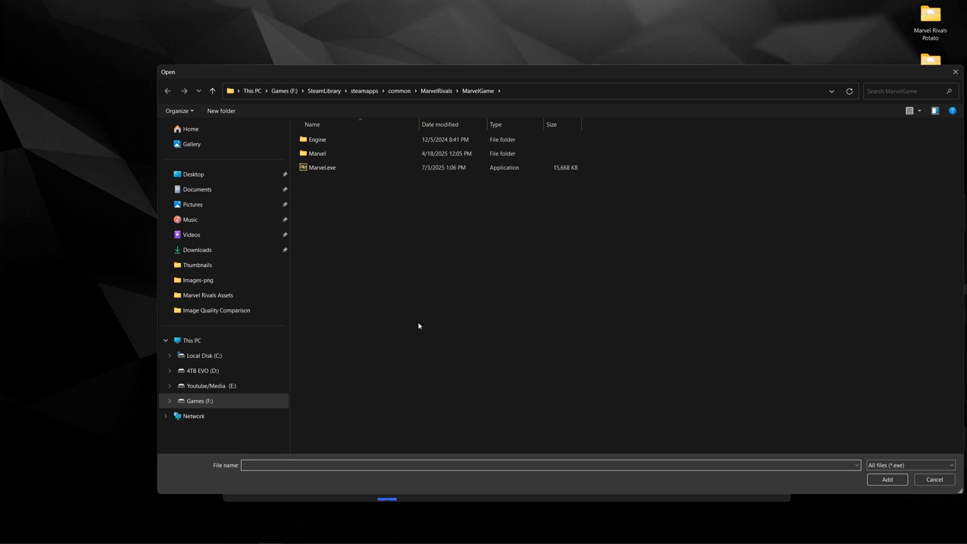
pyautogui.click(223, 401)
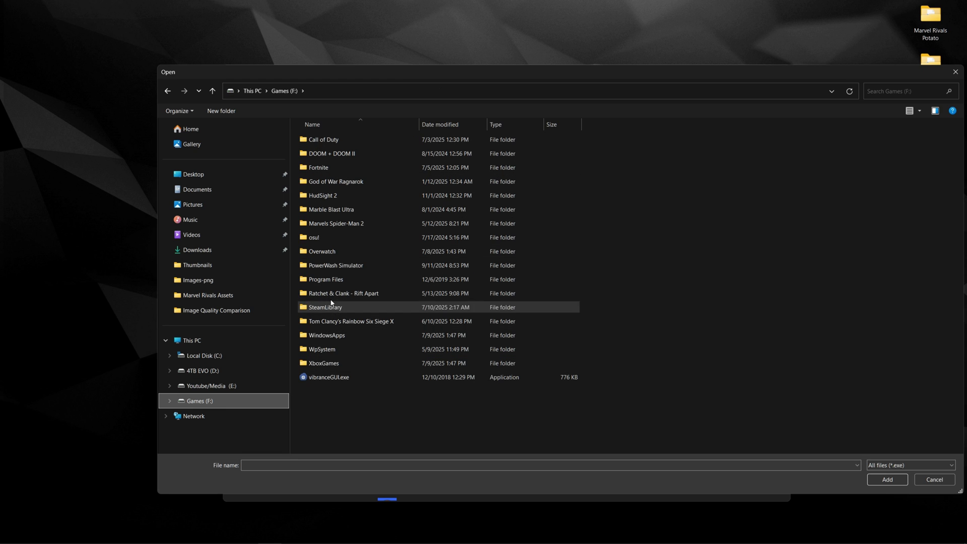
pyautogui.doubleClick(344, 306)
pyautogui.doubleClick(351, 144)
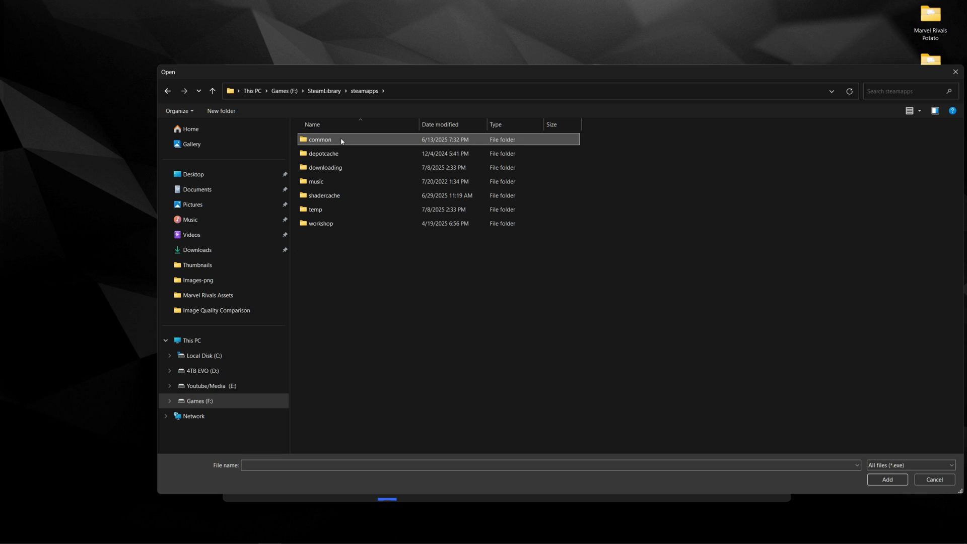
pyautogui.doubleClick(351, 145)
pyautogui.doubleClick(343, 224)
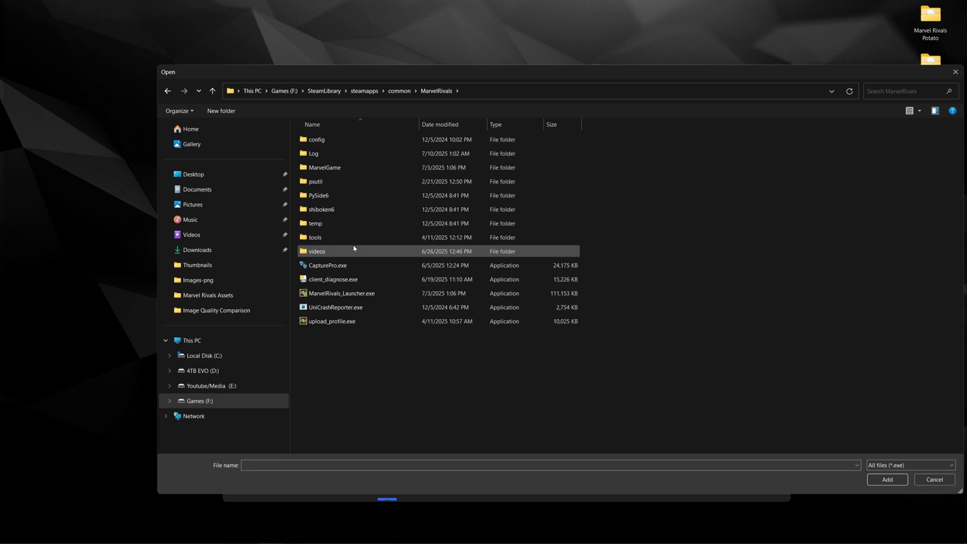
pyautogui.doubleClick(319, 169)
pyautogui.click(319, 170)
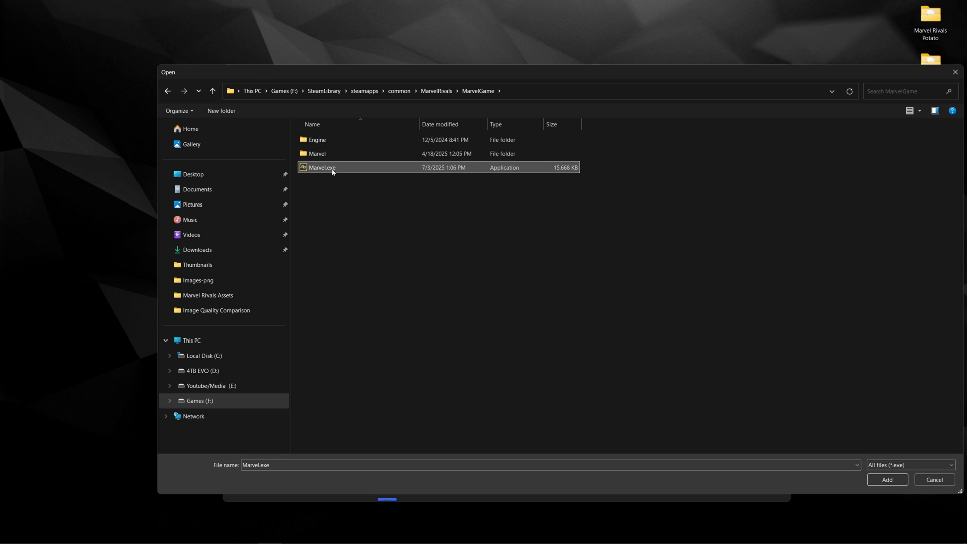
pyautogui.click(934, 479)
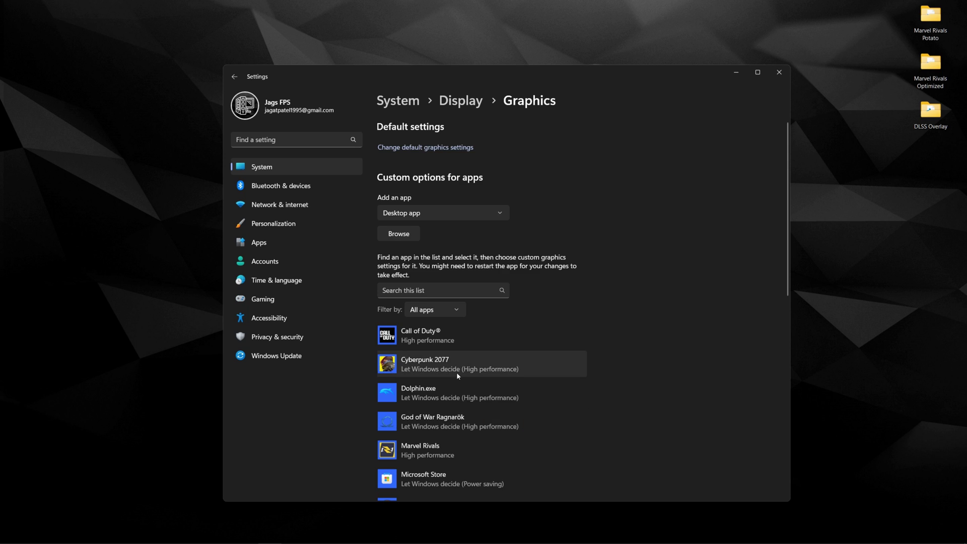
# Step: Save the graphics preference of Marvel Rivals as High performance
pyautogui.scroll(-2, 443, 365)
pyautogui.click(459, 359)
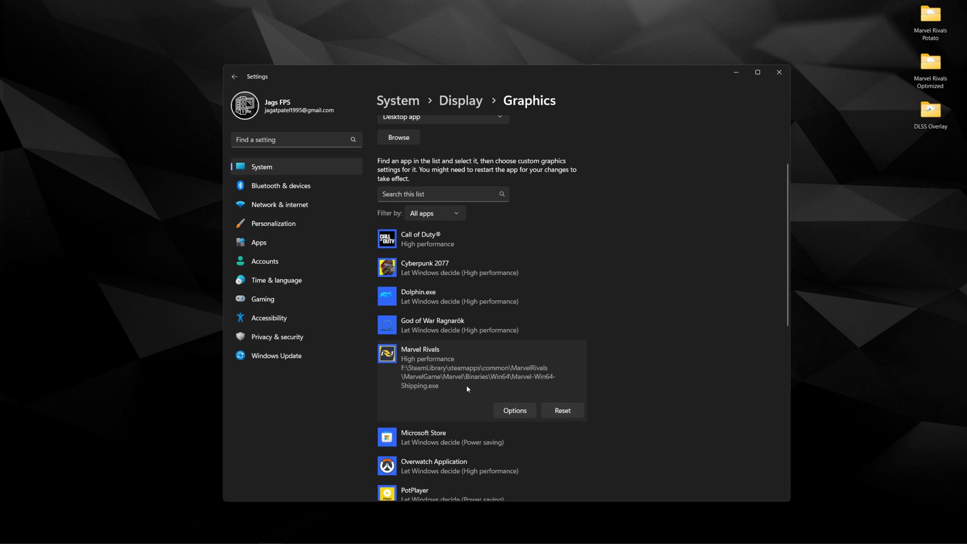
pyautogui.click(514, 410)
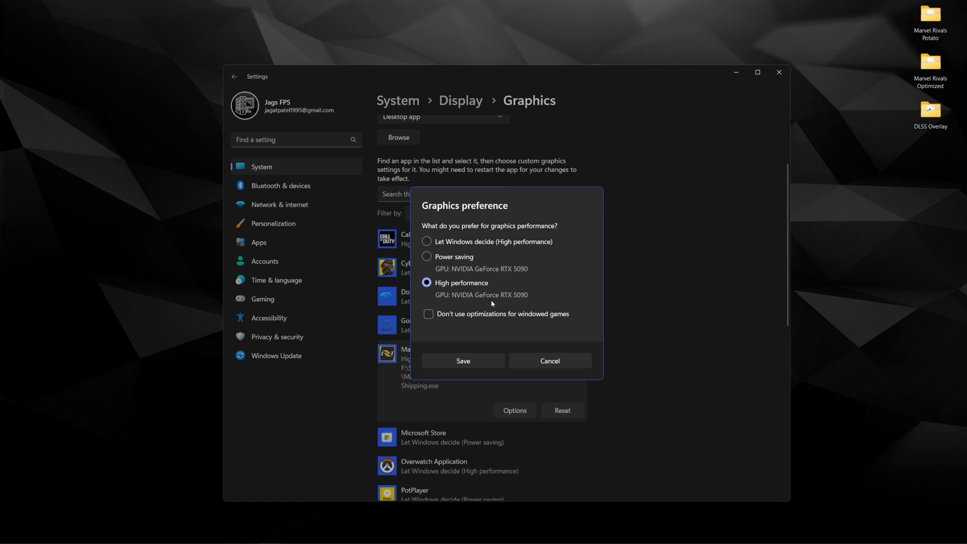
pyautogui.click(482, 364)
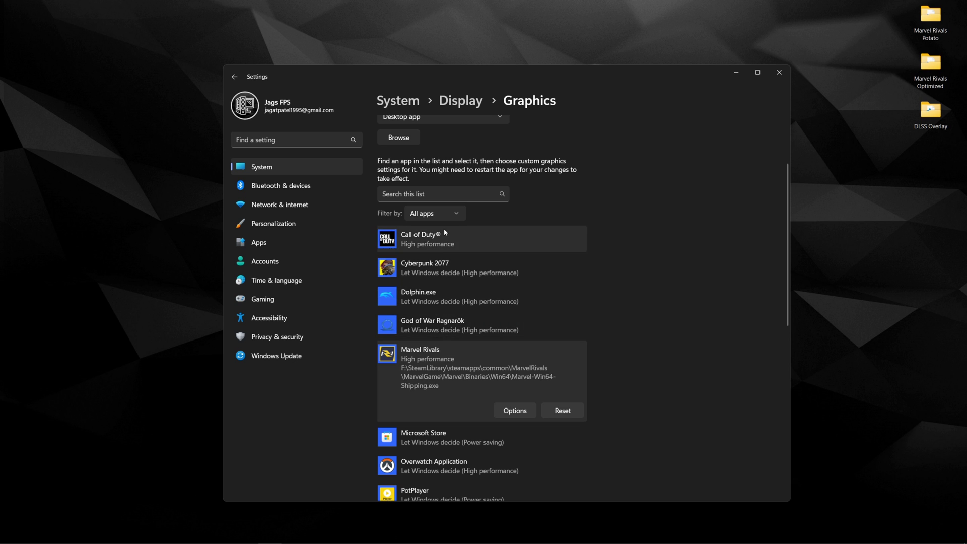
# Step: Turn on hardware-accelerated GPU scheduling, variable refresh rate and optimizations for windowed games in the default graphics settings, and close Settings
pyautogui.scroll(-4, 493, 403)
pyautogui.scroll(6, 476, 421)
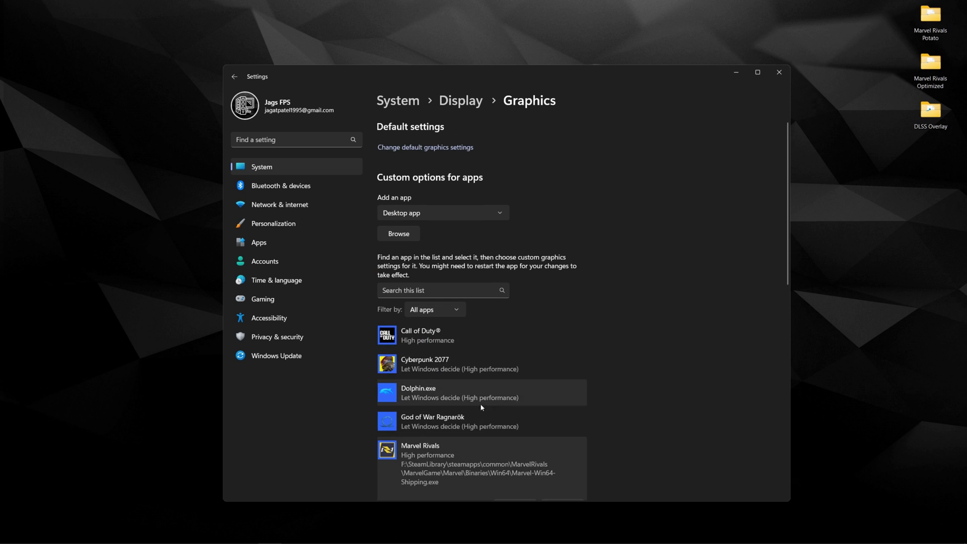
pyautogui.click(417, 148)
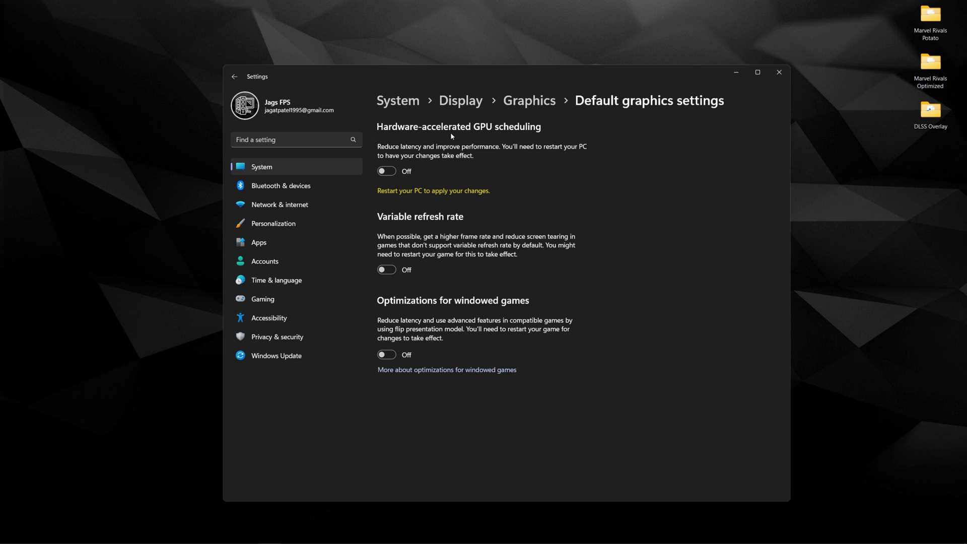
pyautogui.press('space')
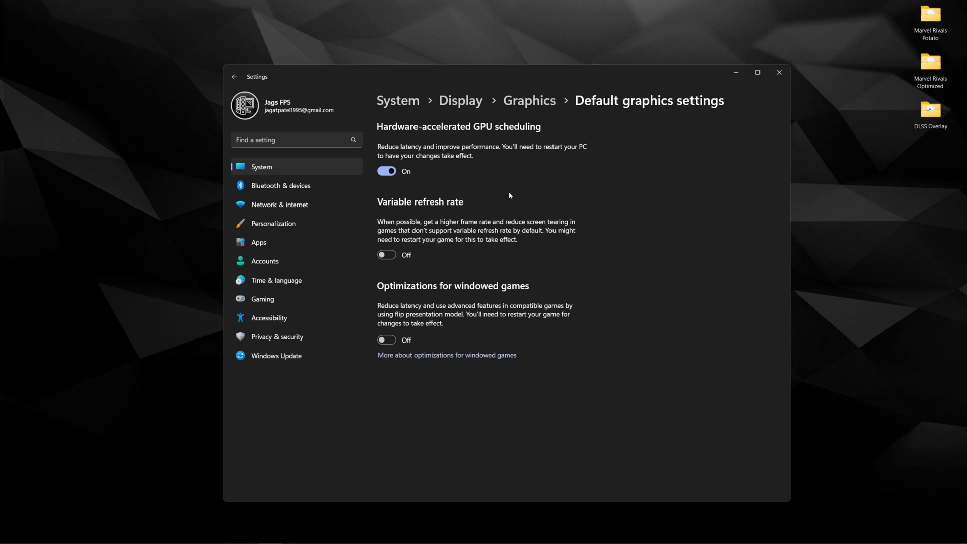
pyautogui.click(393, 257)
pyautogui.click(392, 341)
pyautogui.click(779, 72)
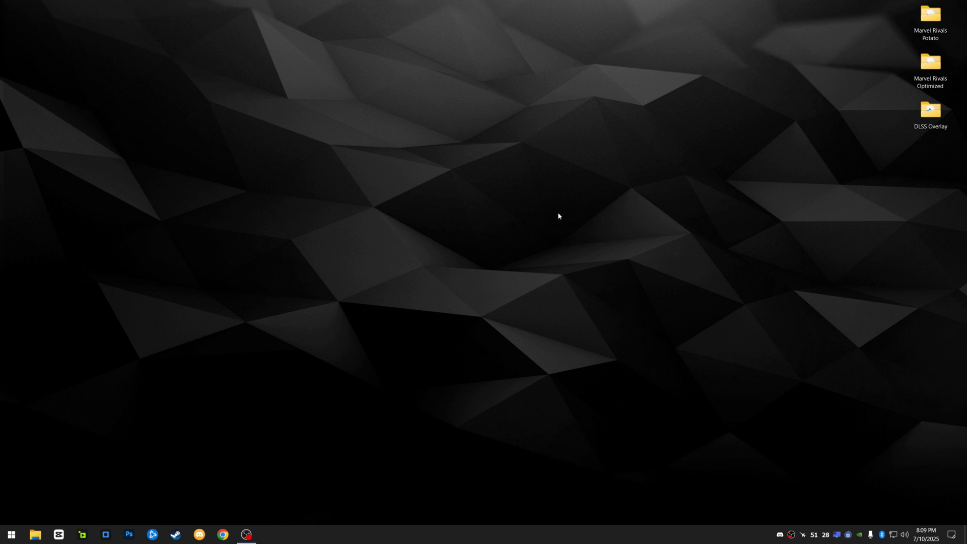
# Step: Switch to the NVIDIA Control Panel from the desktop
pyautogui.rightClick(558, 215)
pyautogui.click(594, 361)
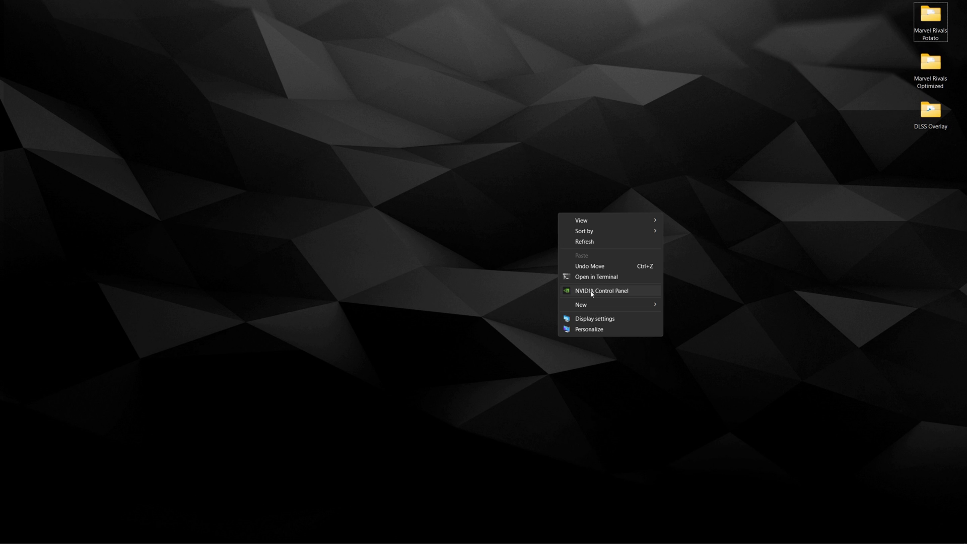
pyautogui.click(592, 292)
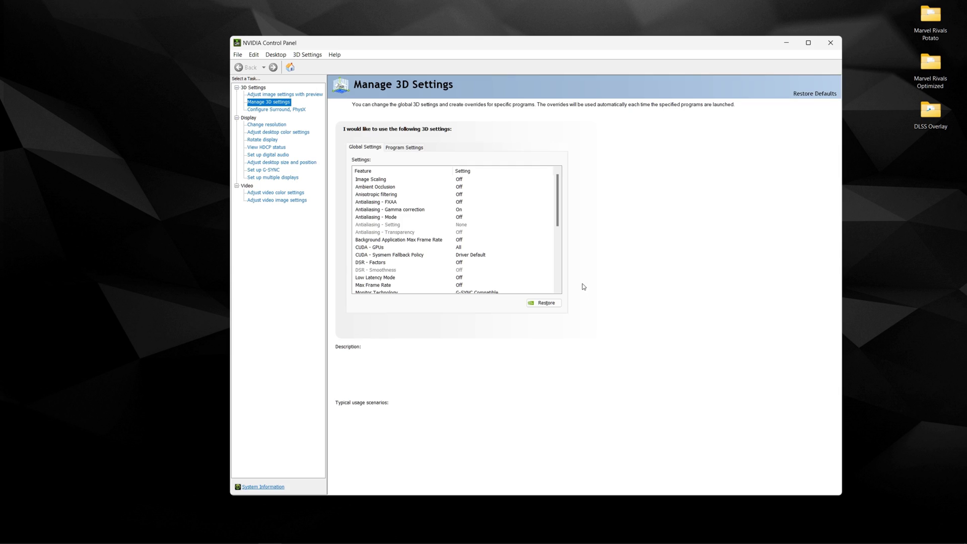
# Step: Review the global 3D settings and set Low Latency Mode to Off
pyautogui.moveTo(469, 188)
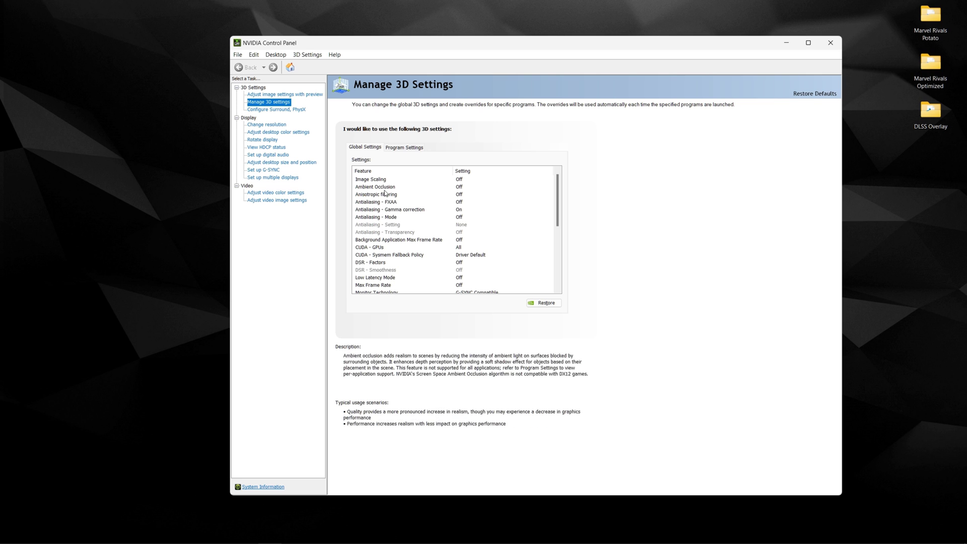
pyautogui.moveTo(560, 200); pyautogui.dragTo(562, 209)
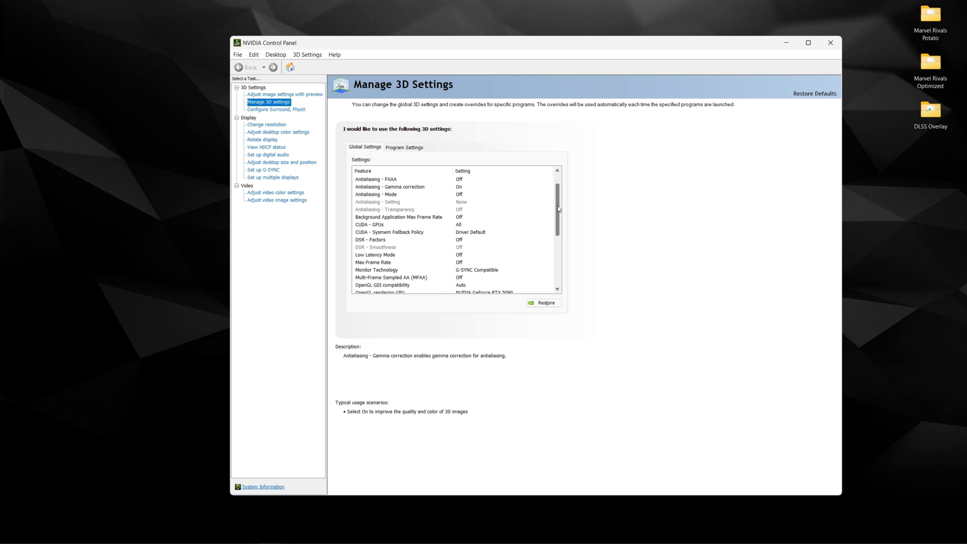
pyautogui.scroll(1, 557, 208)
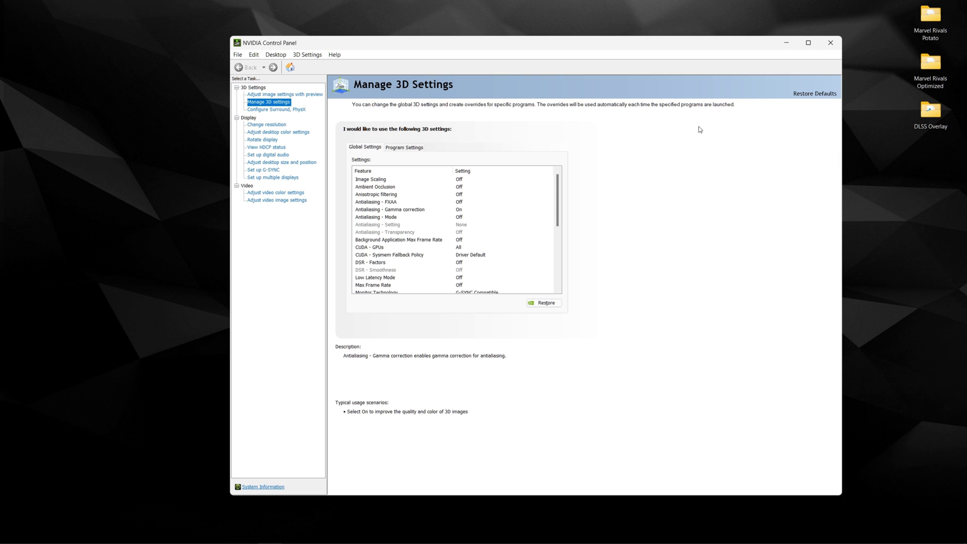
pyautogui.moveTo(558, 196); pyautogui.dragTo(558, 219)
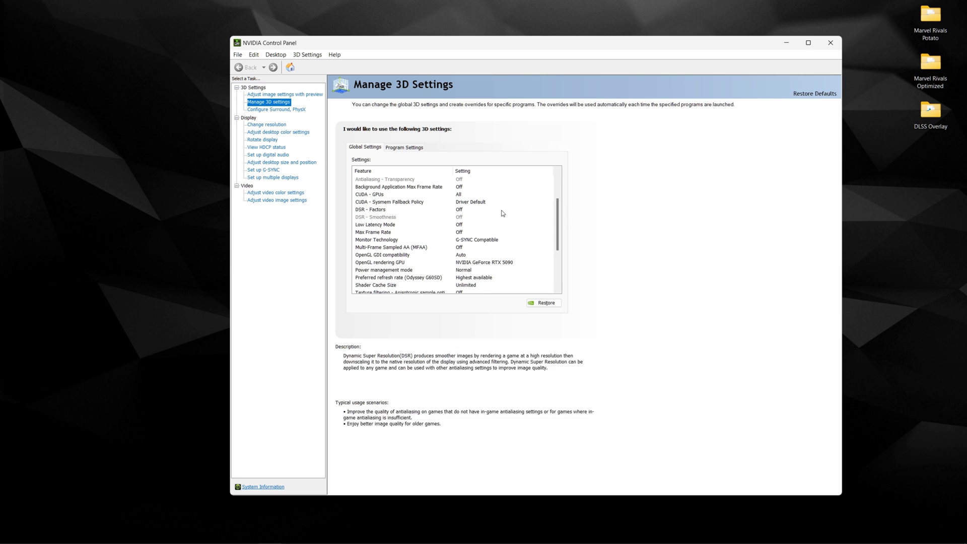
pyautogui.moveTo(383, 227)
pyautogui.click(484, 226)
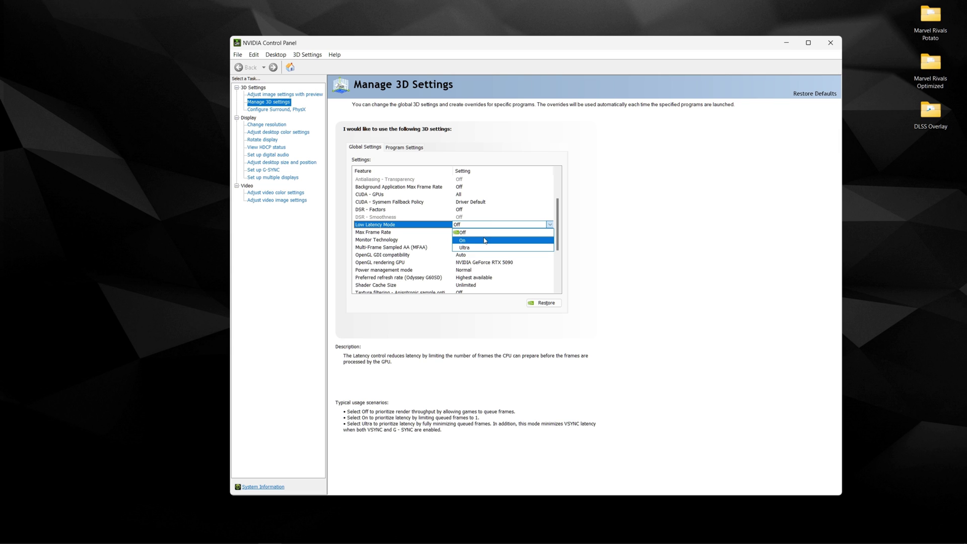
pyautogui.click(481, 233)
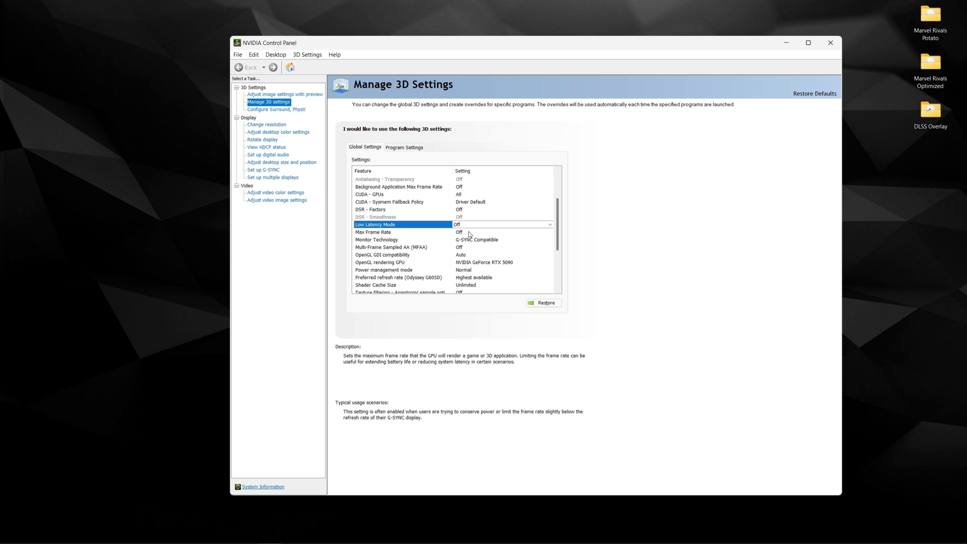
# Step: Try a global Max Frame Rate limit of 245 FPS and cancel it
pyautogui.click(400, 233)
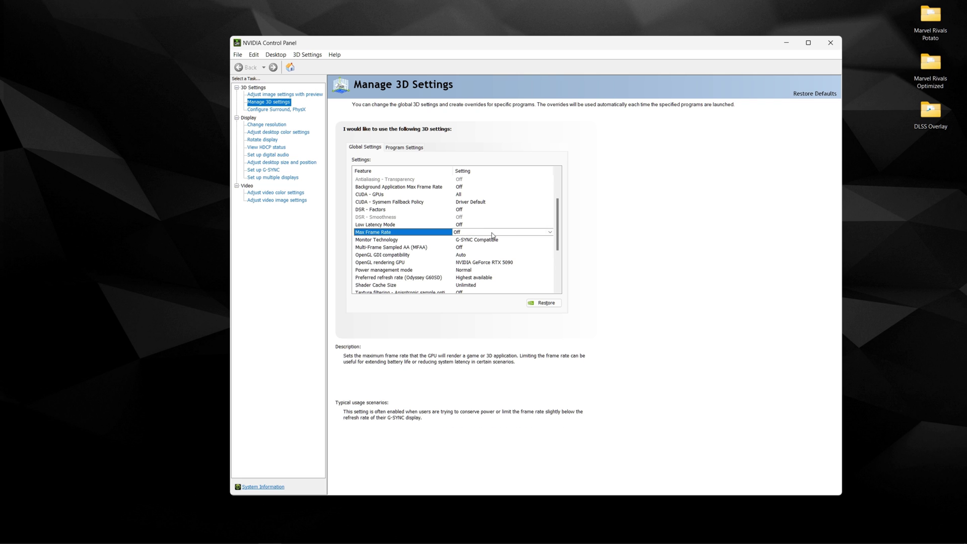
pyautogui.click(547, 232)
pyautogui.click(469, 264)
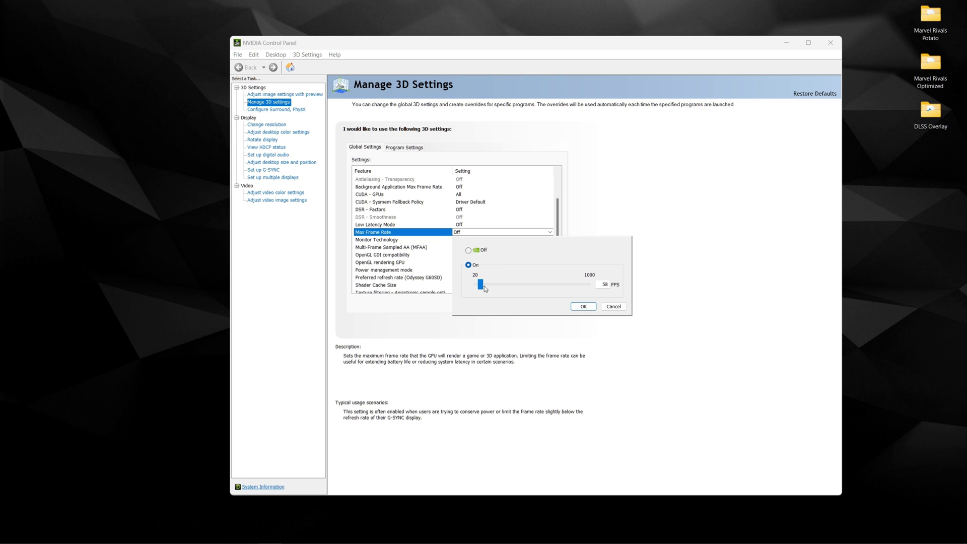
pyautogui.moveTo(480, 285); pyautogui.dragTo(501, 288)
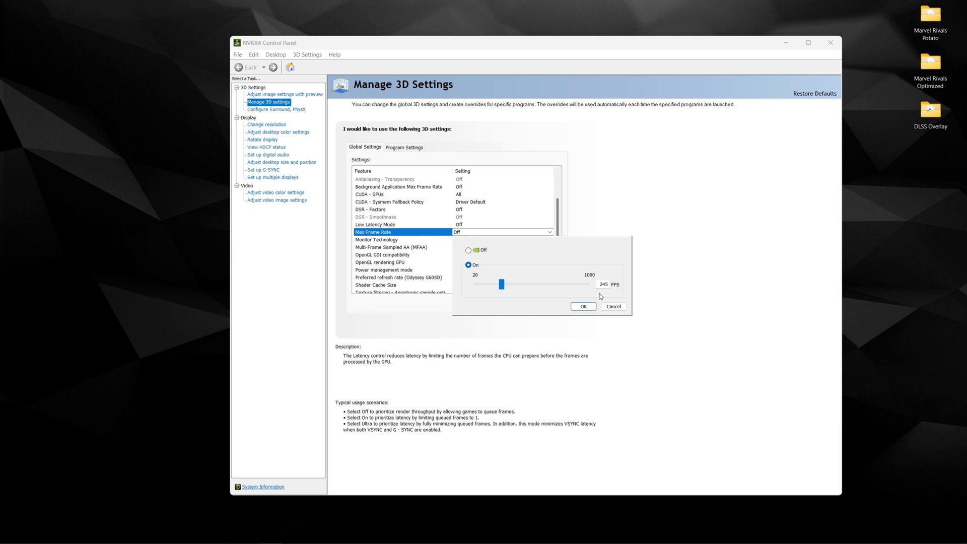
pyautogui.click(614, 307)
# Step: Try a program-specific Max Frame Rate limit of 403 FPS for Overwatch 2 and cancel it
pyautogui.click(411, 148)
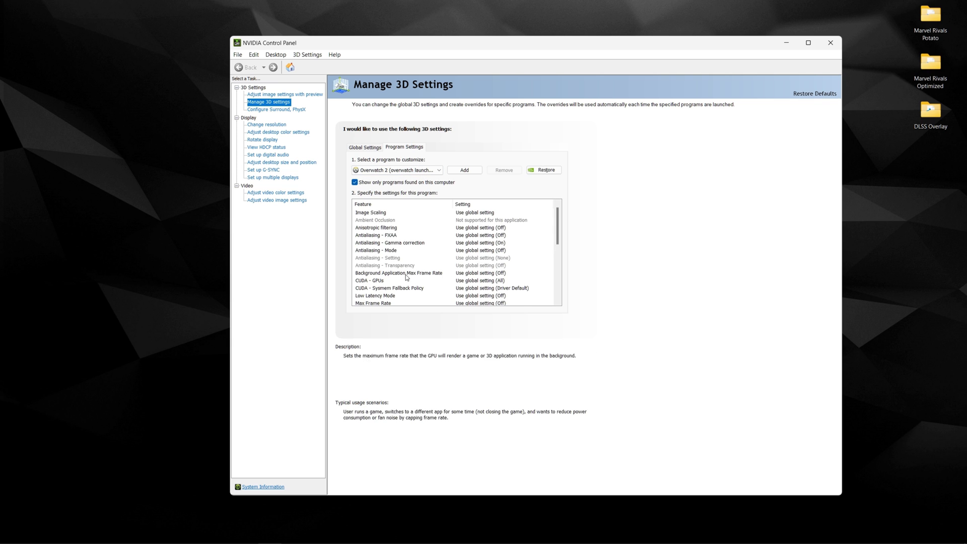
pyautogui.scroll(-2, 435, 259)
pyautogui.click(435, 265)
pyautogui.click(475, 267)
pyautogui.click(468, 313)
pyautogui.moveTo(480, 333); pyautogui.dragTo(521, 334)
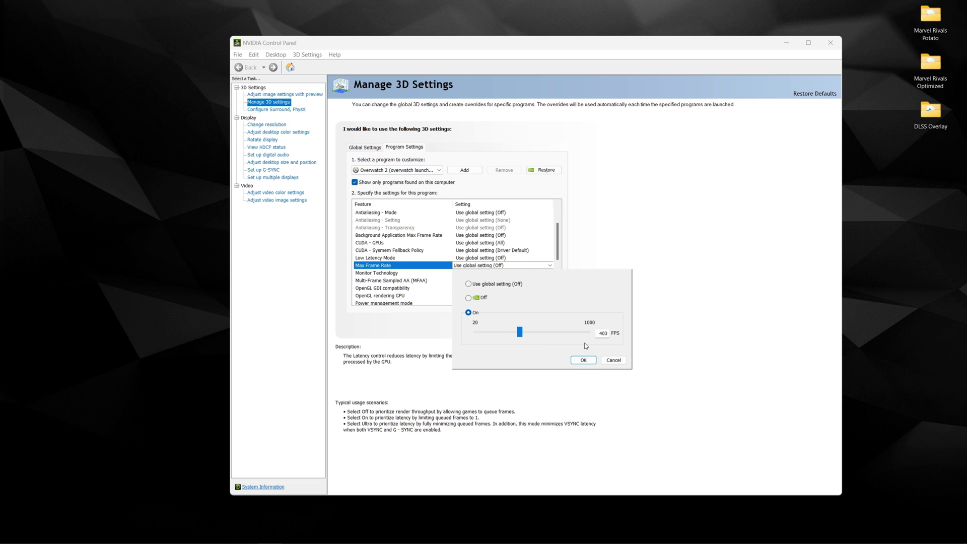
pyautogui.click(614, 360)
# Step: Return to the global 3D settings and set Monitor Technology to G-SYNC Compatible
pyautogui.click(373, 148)
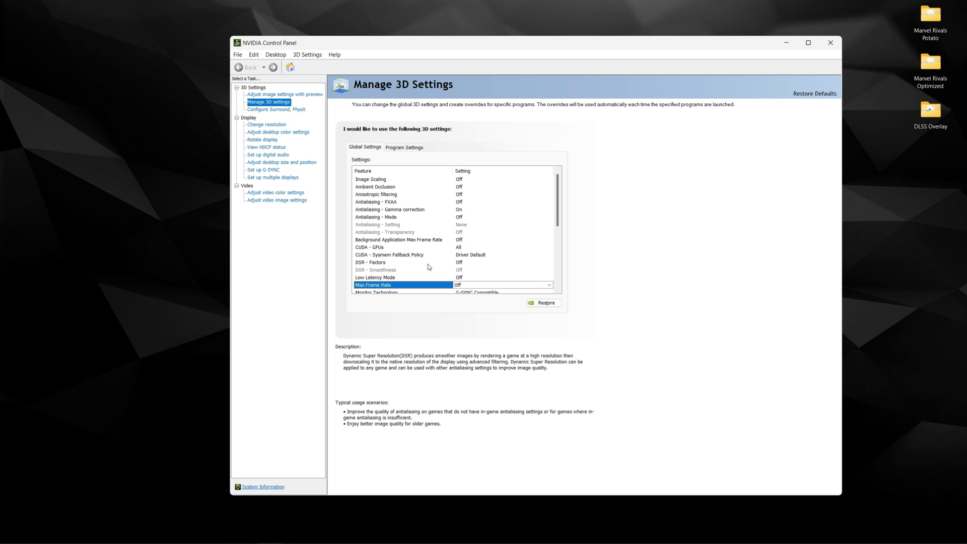
pyautogui.scroll(-3, 557, 210)
pyautogui.scroll(-2, 557, 209)
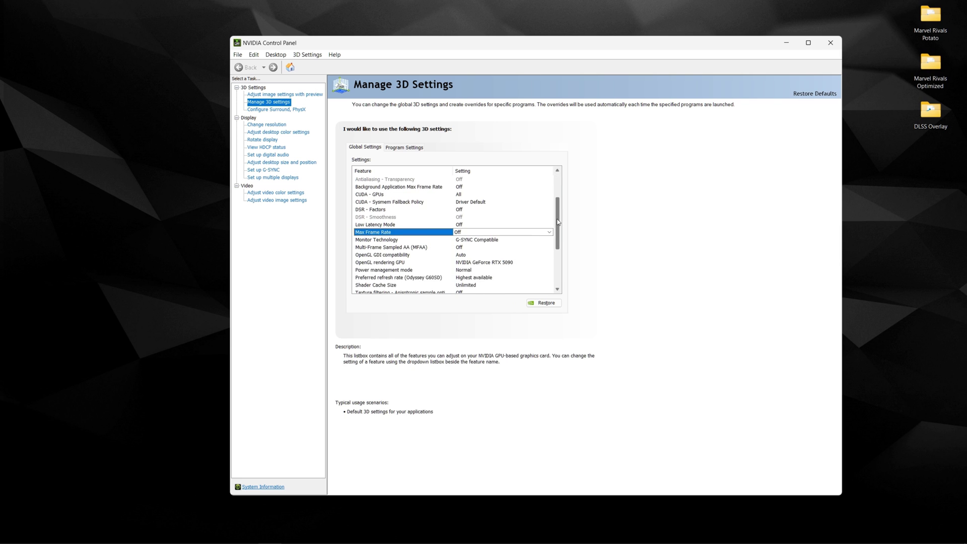
pyautogui.click(492, 240)
pyautogui.click(495, 241)
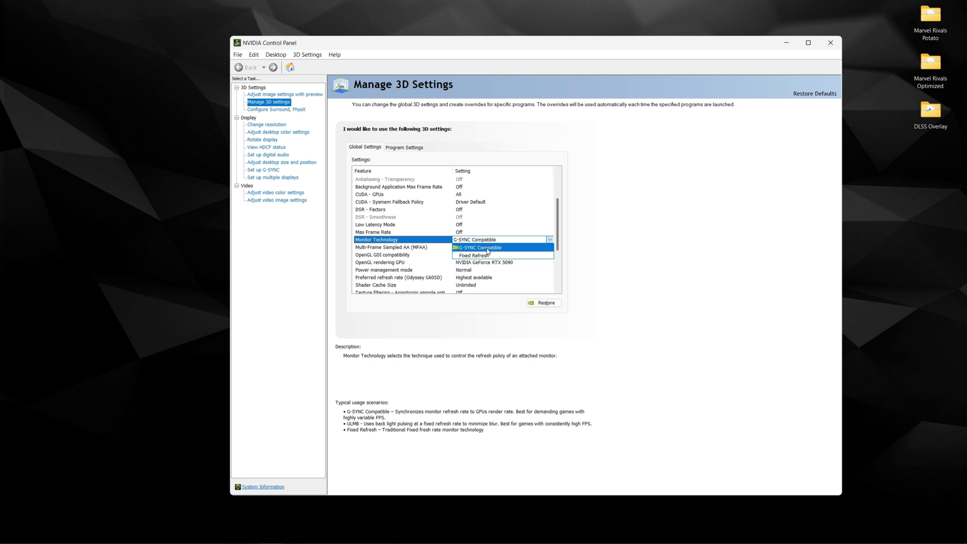
pyautogui.click(481, 248)
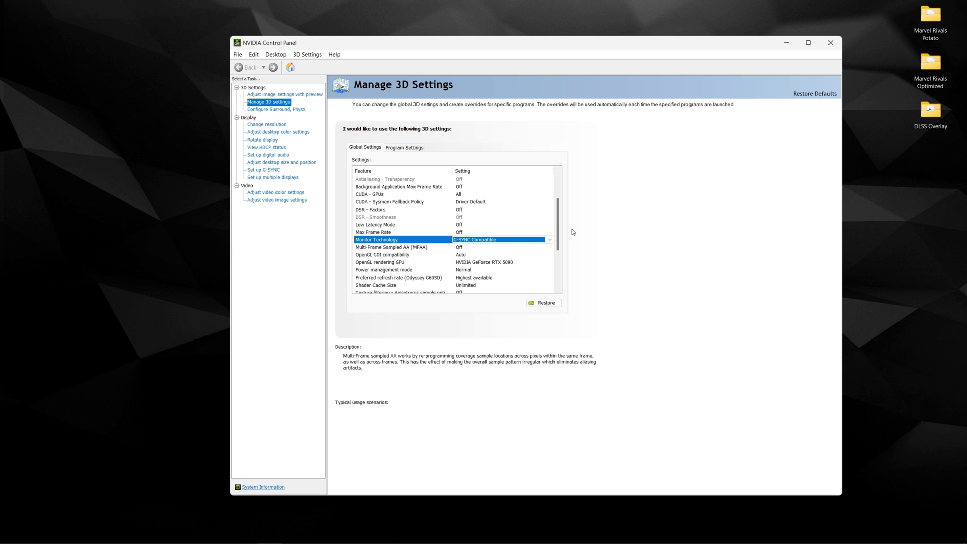
# Step: Review the Vertical sync options in the global 3D settings without changing the selection
pyautogui.scroll(-2, 560, 232)
pyautogui.scroll(-3, 560, 233)
pyautogui.click(402, 263)
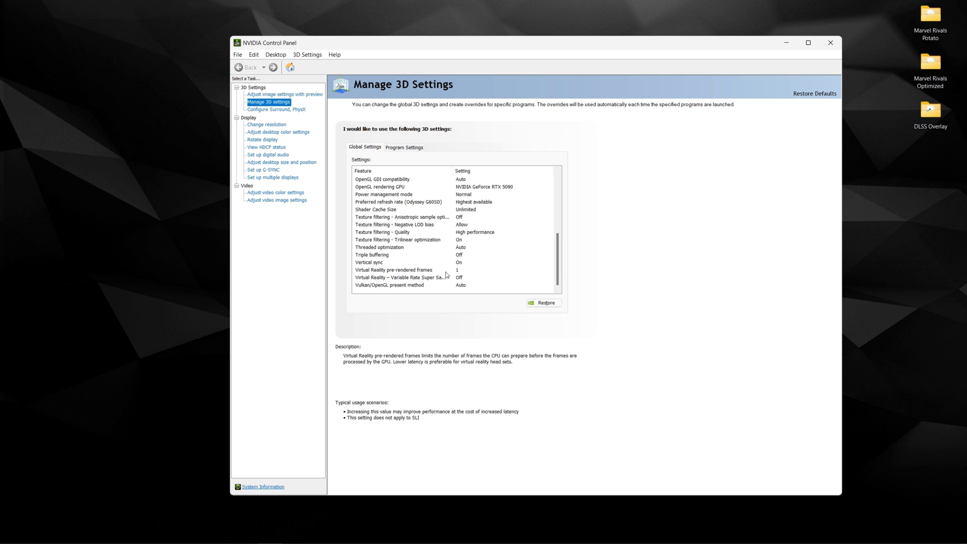
pyautogui.click(473, 263)
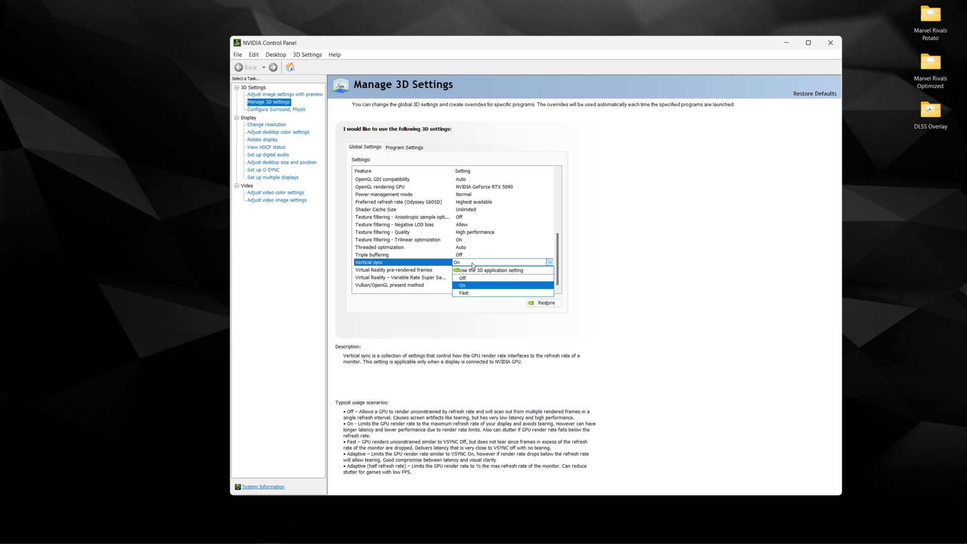
pyautogui.click(563, 264)
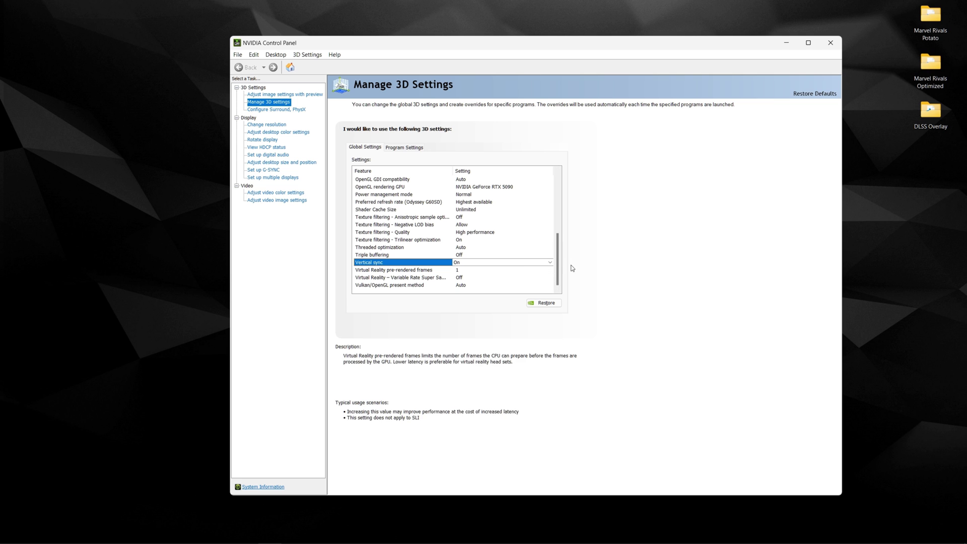
# Step: Review the global Power management mode options, leaving the mode at Normal
pyautogui.scroll(2, 457, 197)
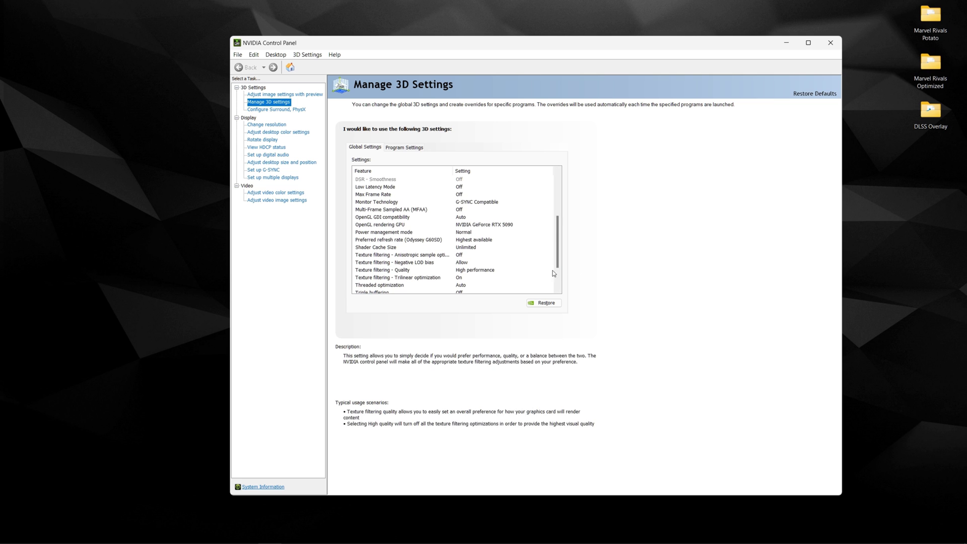
pyautogui.scroll(-1, 394, 243)
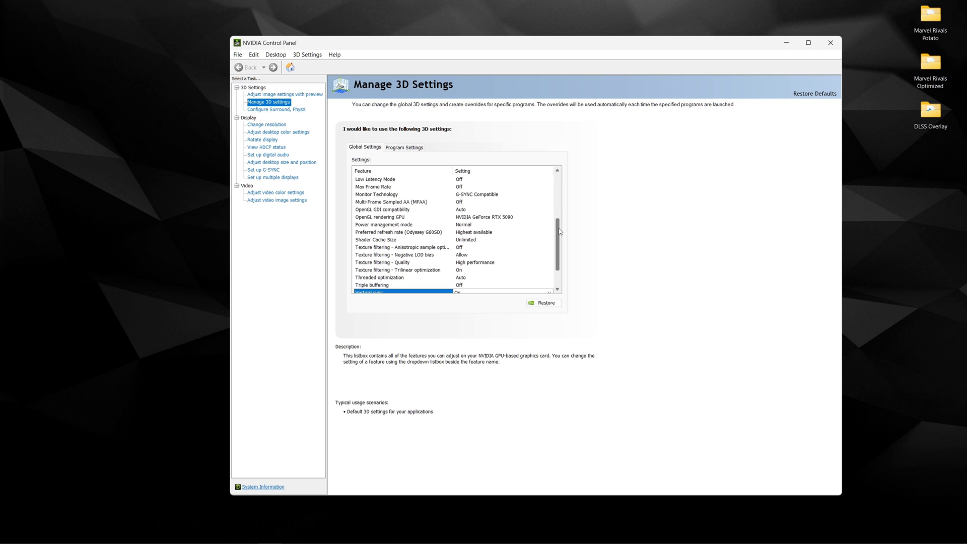
pyautogui.click(381, 226)
pyautogui.click(480, 227)
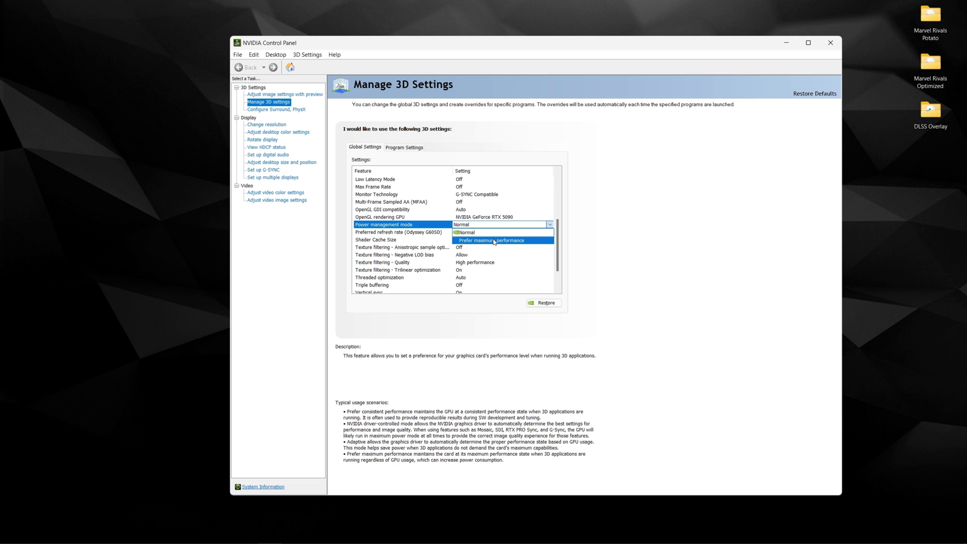
pyautogui.click(547, 232)
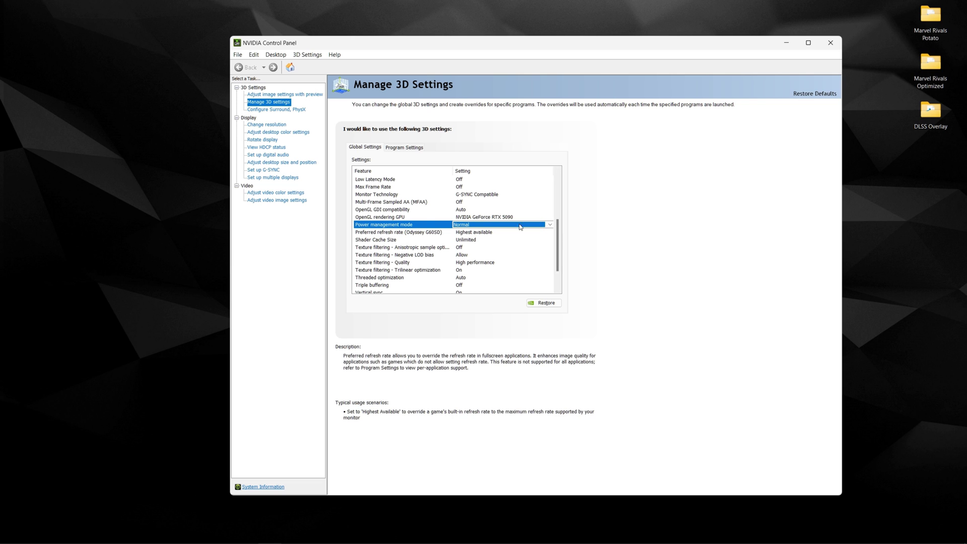
pyautogui.click(461, 226)
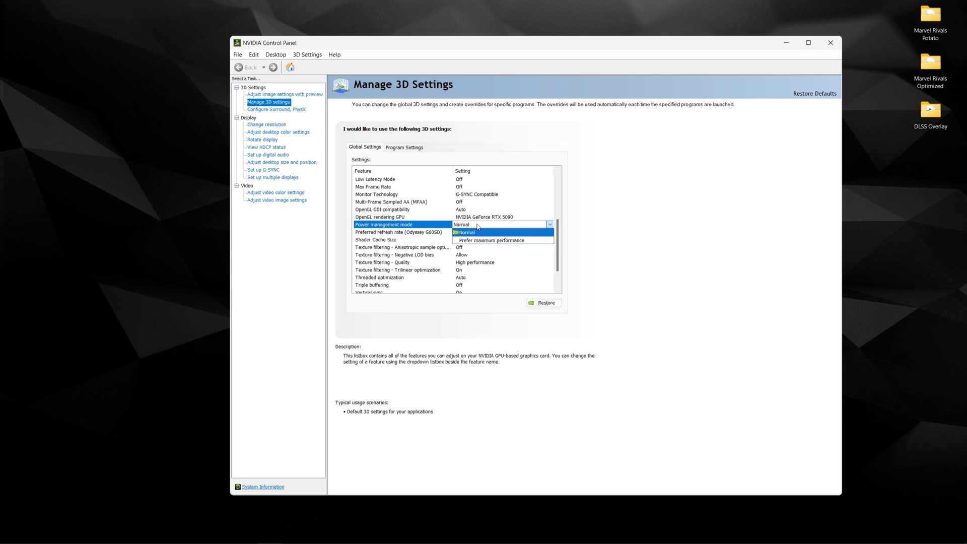
pyautogui.click(479, 240)
# Step: Set Power management mode to Prefer maximum performance in the Overwatch 2 program settings and apply the change
pyautogui.click(402, 147)
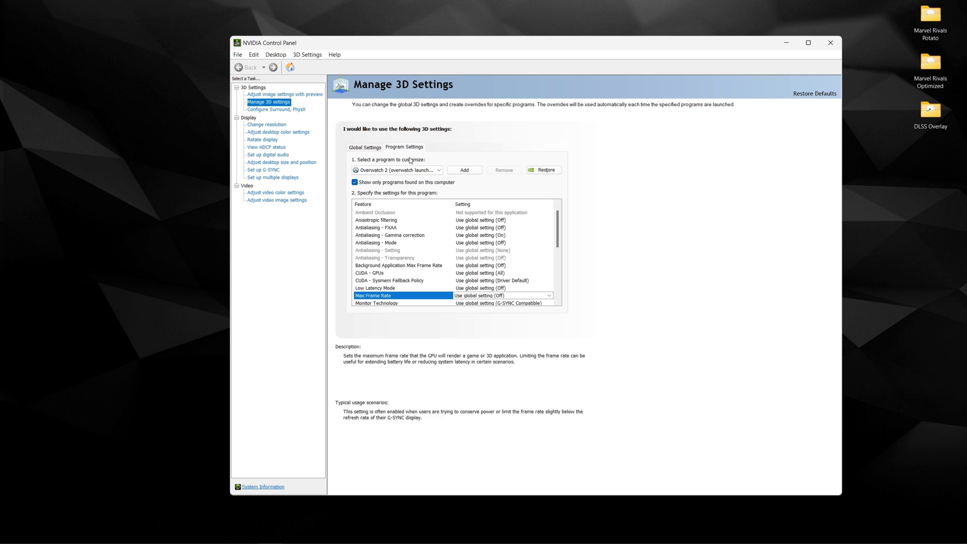
pyautogui.scroll(-3, 400, 272)
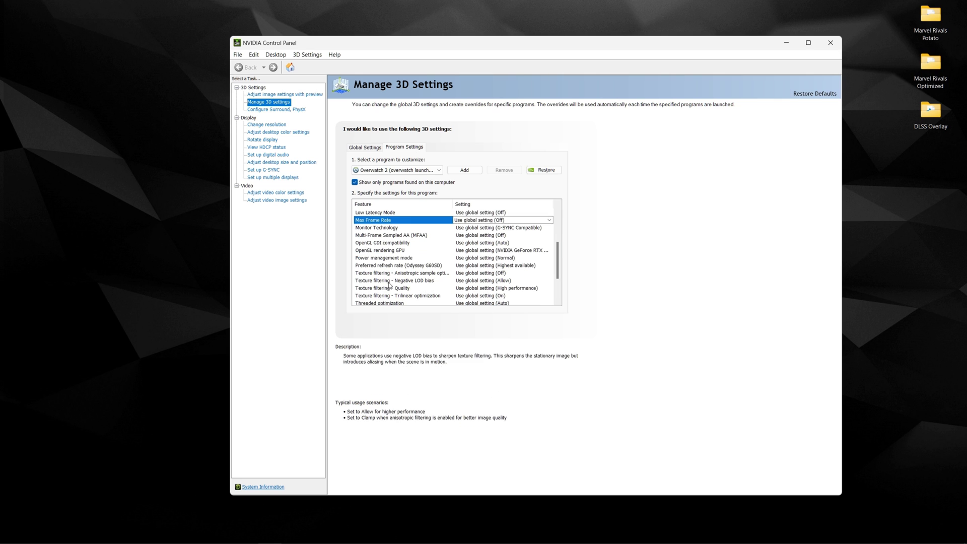
pyautogui.click(476, 258)
pyautogui.click(489, 276)
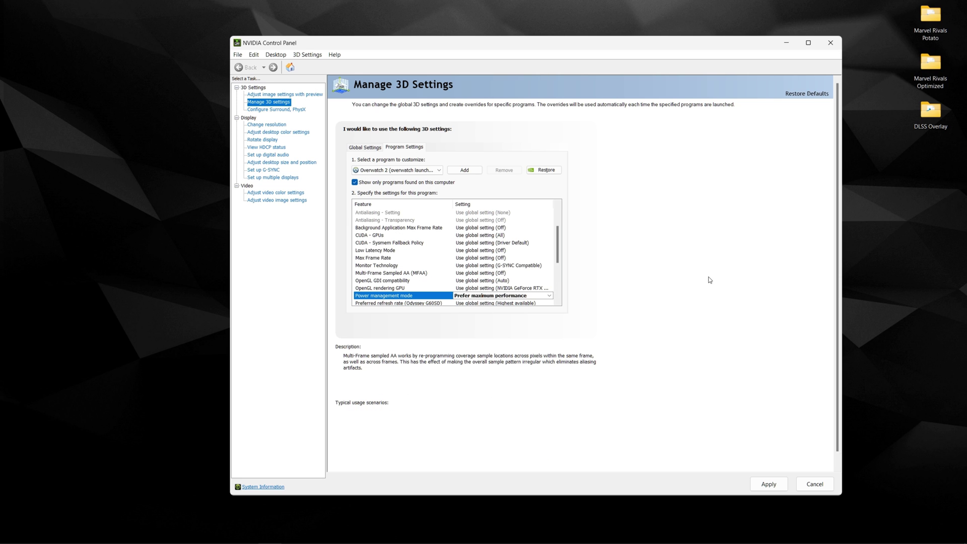
pyautogui.click(777, 486)
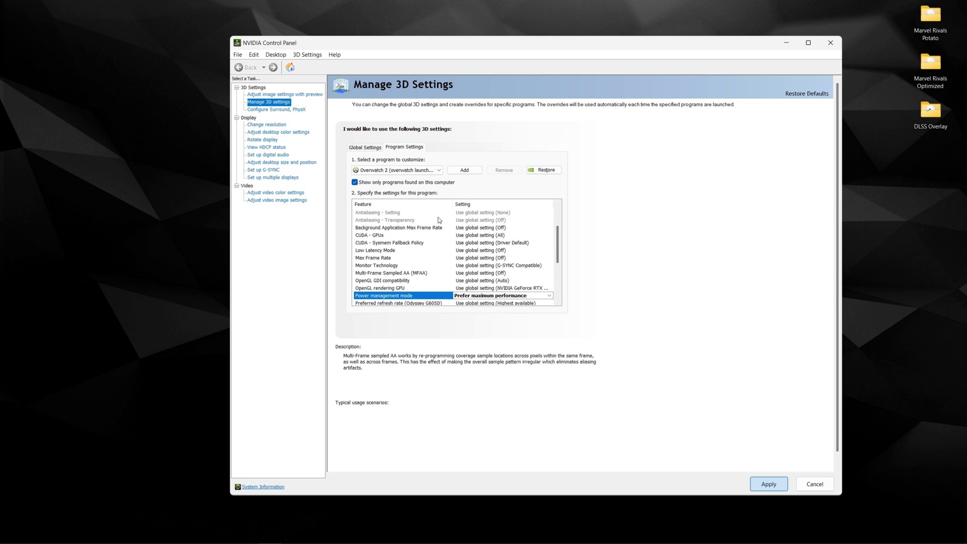
# Step: Set the global Shader Cache Size to Unlimited and close the NVIDIA Control Panel
pyautogui.click(374, 149)
pyautogui.scroll(-3, 482, 184)
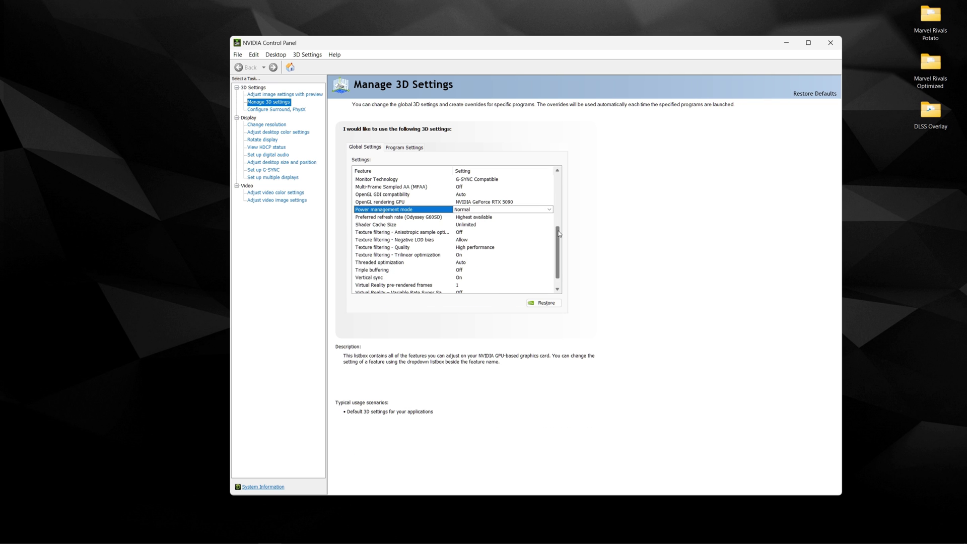
pyautogui.scroll(-1, 559, 241)
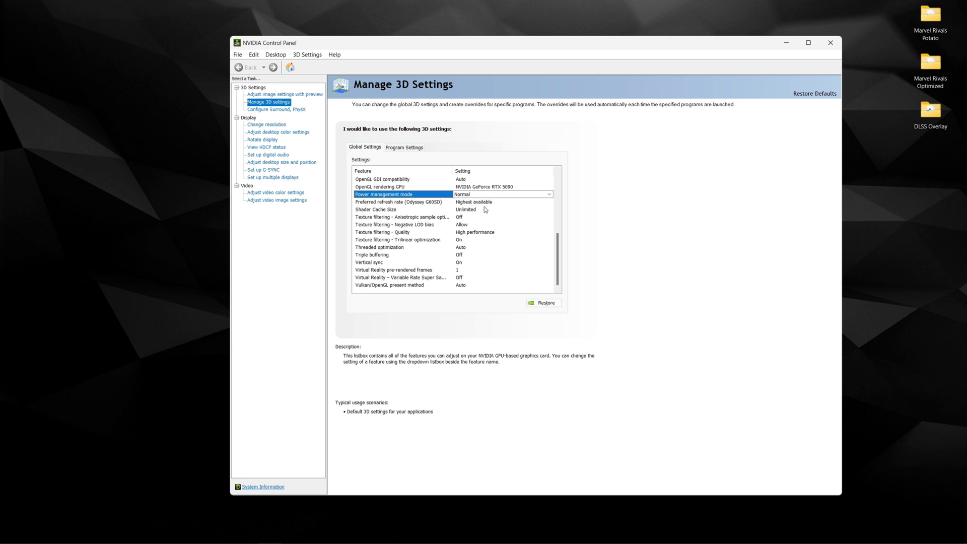
pyautogui.click(398, 211)
pyautogui.click(478, 210)
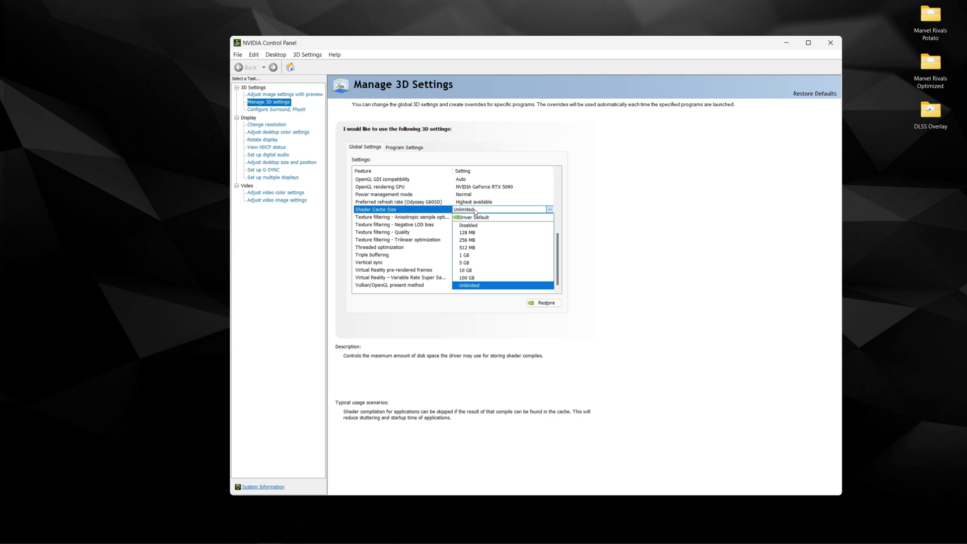
pyautogui.click(473, 285)
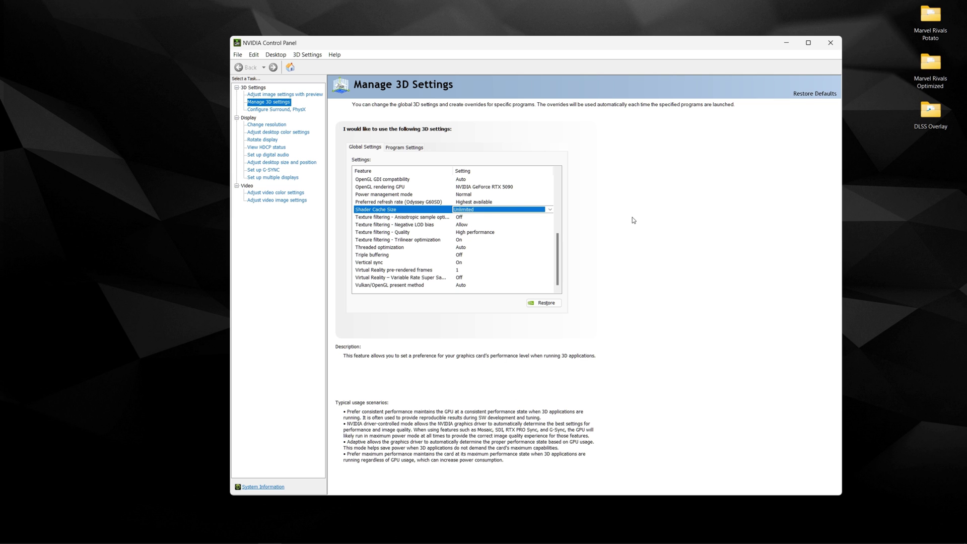
pyautogui.click(829, 43)
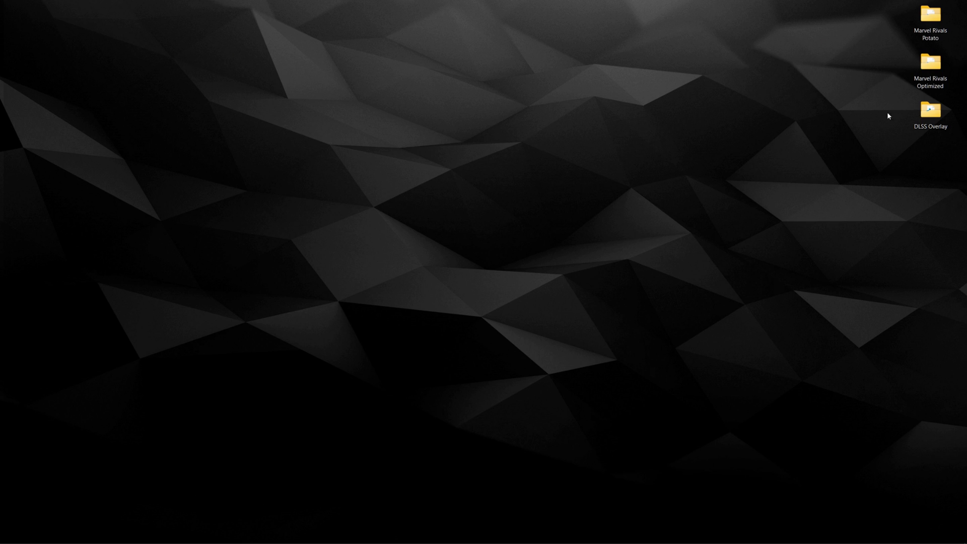
pyautogui.click(934, 36)
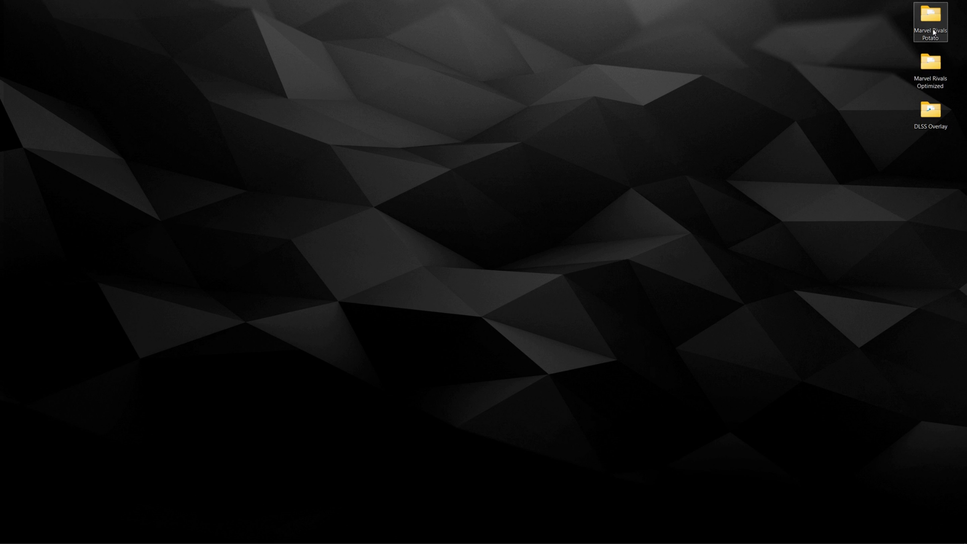
pyautogui.click(349, 275)
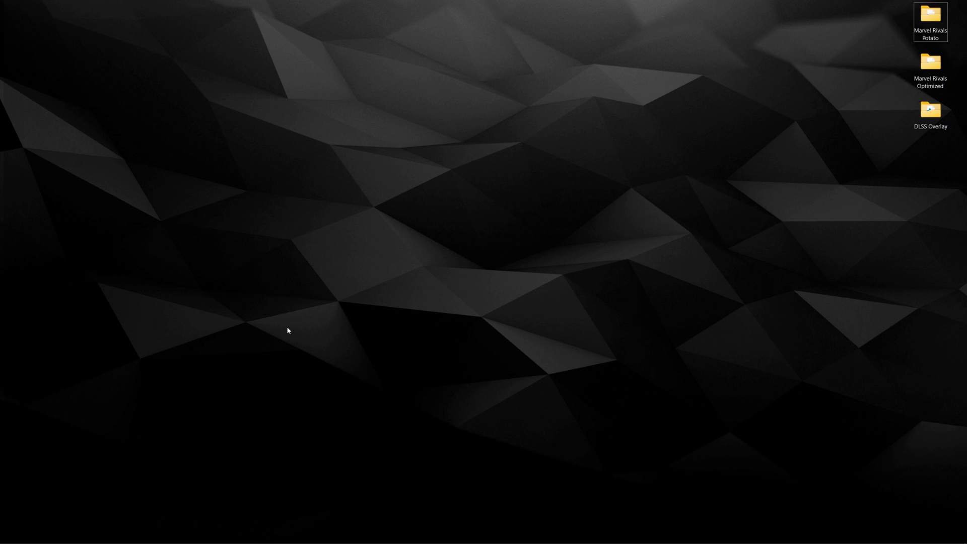
# Step: Open the local app data folder by running %localappdata% from the Windows Run dialog
pyautogui.click(2, 525)
pyautogui.write('run')
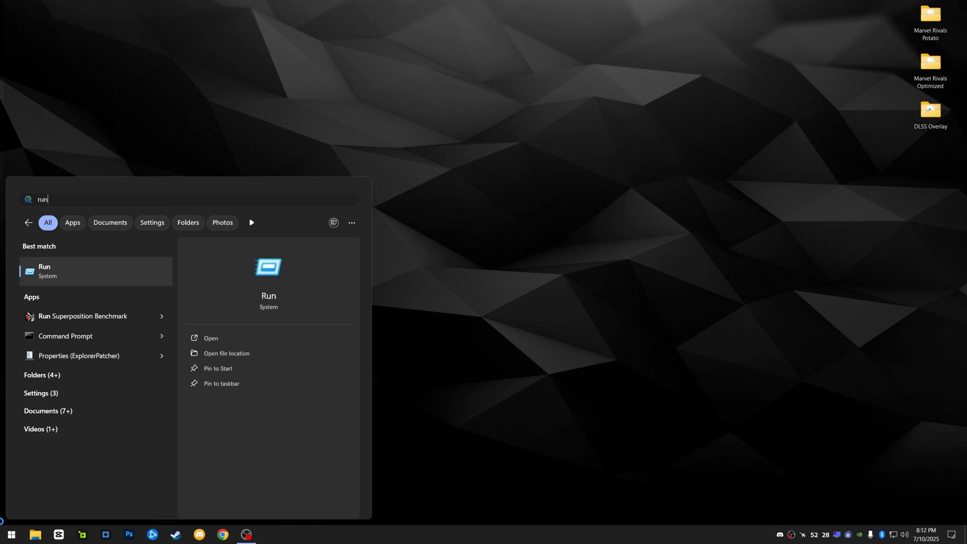
pyautogui.press('Return')
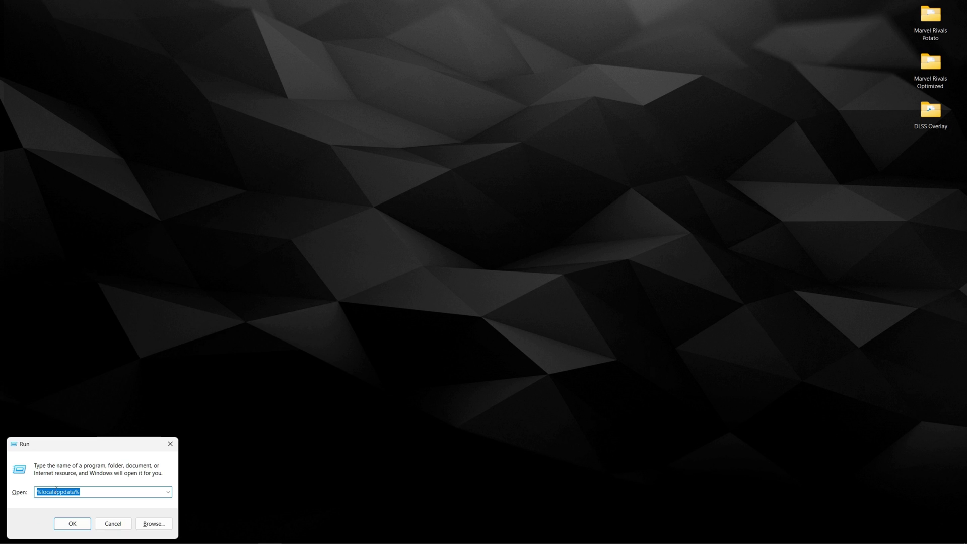
pyautogui.click(101, 492)
pyautogui.click(72, 523)
# Step: Go to the Marvel folder and open its Saved, Config and Windows subfolders in turn
pyautogui.moveTo(689, 156); pyautogui.dragTo(703, 246)
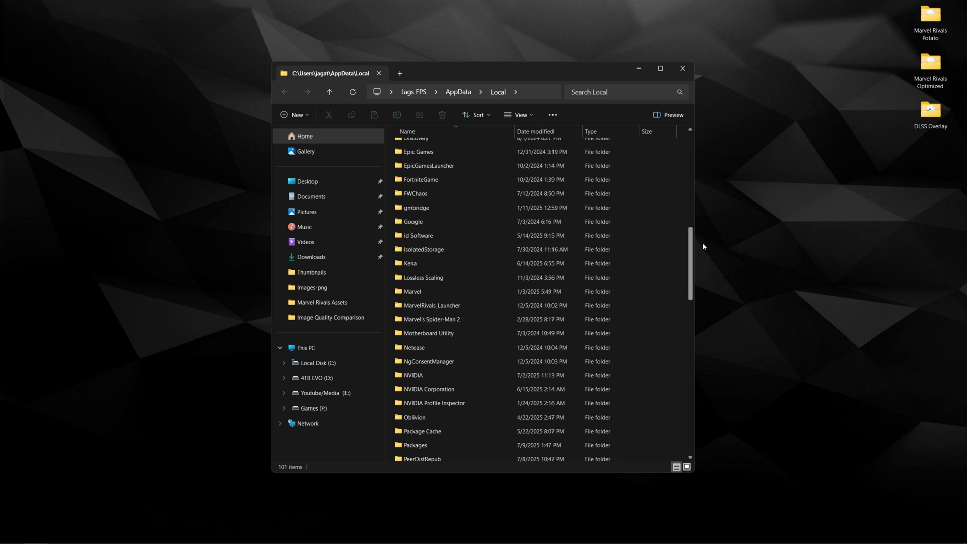
pyautogui.click(427, 293)
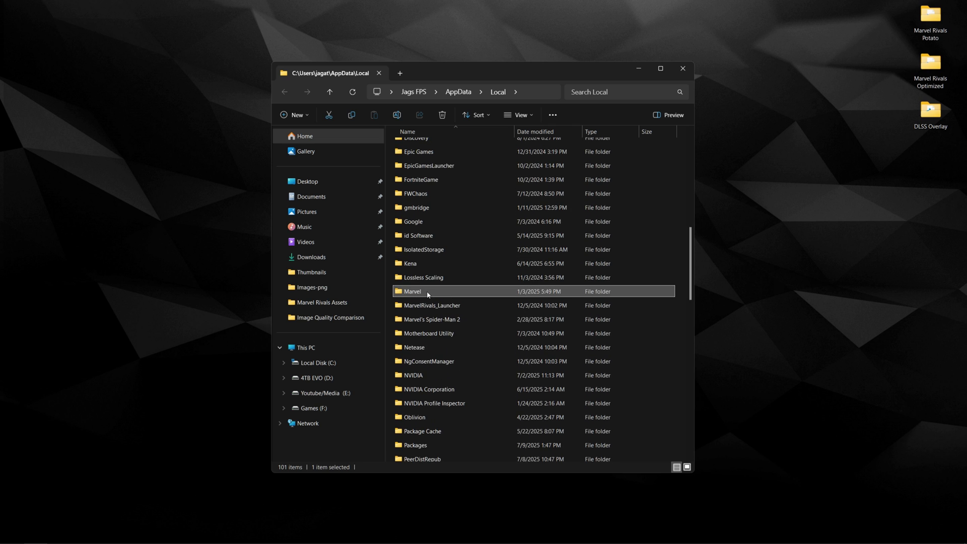
pyautogui.doubleClick(428, 294)
pyautogui.doubleClick(436, 147)
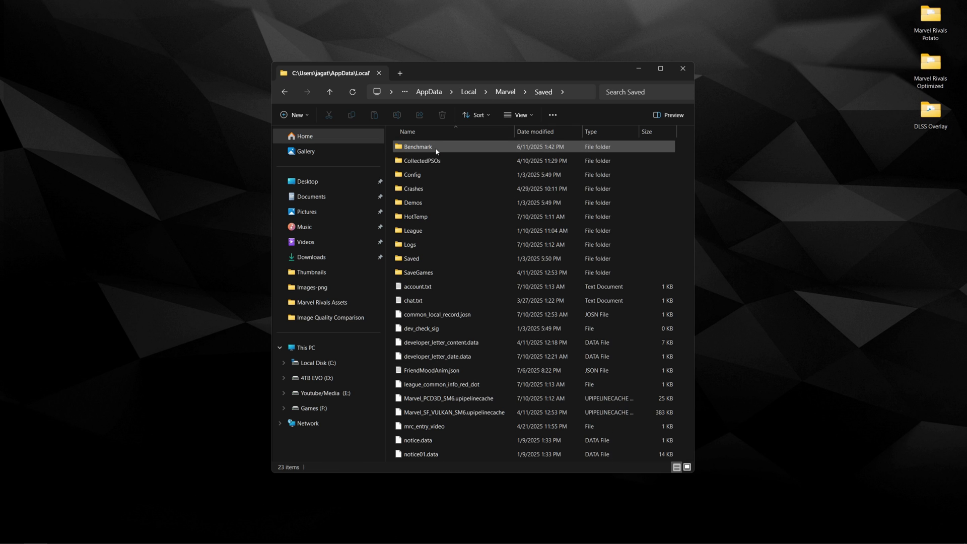
pyautogui.doubleClick(434, 174)
pyautogui.doubleClick(433, 162)
# Step: Identify the GameUserSettings.ini and Scalability.ini files in the Windows config folder
pyautogui.moveTo(448, 210); pyautogui.dragTo(441, 133)
pyautogui.click(388, 173)
pyautogui.moveTo(392, 161); pyautogui.dragTo(438, 142)
pyautogui.click(429, 177)
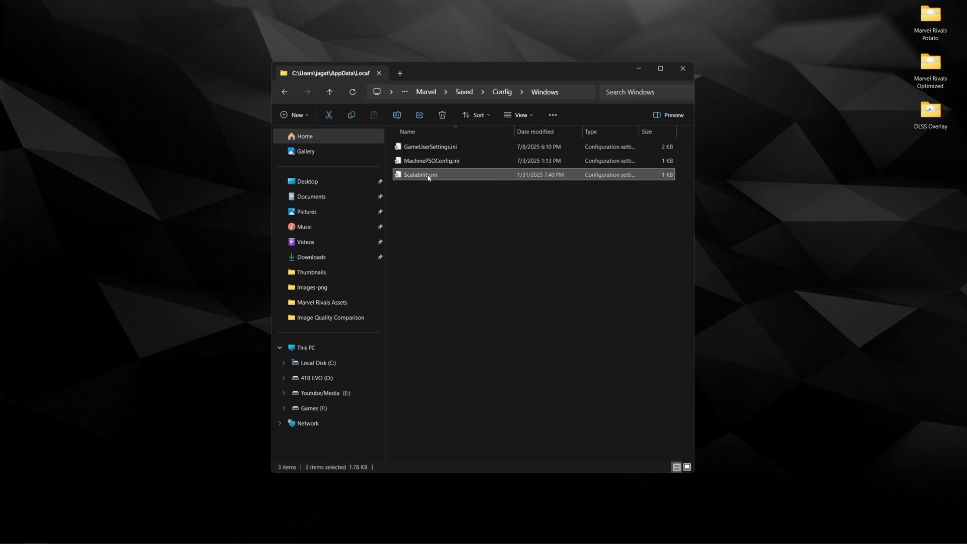
pyautogui.click(516, 258)
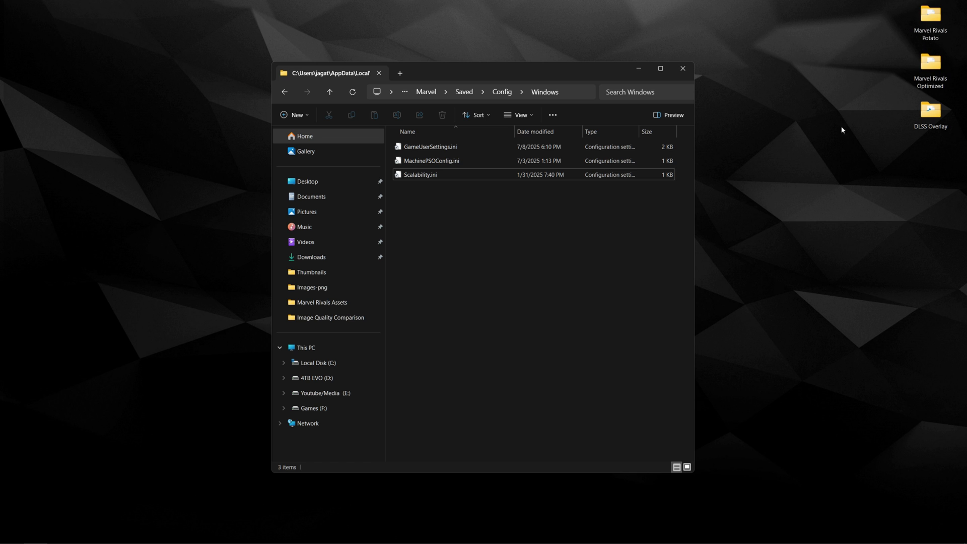
# Step: Open the Marvel Rivals Potato folder from the desktop and arrange its window beside the Windows config folder
pyautogui.moveTo(504, 71); pyautogui.dragTo(377, 45)
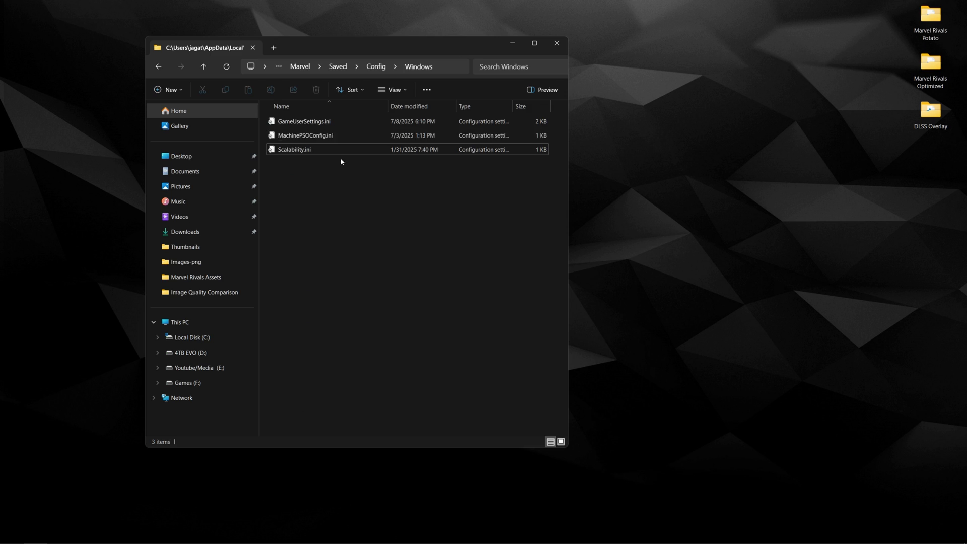
pyautogui.doubleClick(937, 26)
pyautogui.moveTo(427, 45); pyautogui.dragTo(796, 108)
# Step: Move GameUserSettings.ini and Scalability.ini into the Windows config folder, replacing the existing files, and close the Marvel Rivals Potato folder
pyautogui.moveTo(694, 246); pyautogui.dragTo(418, 206)
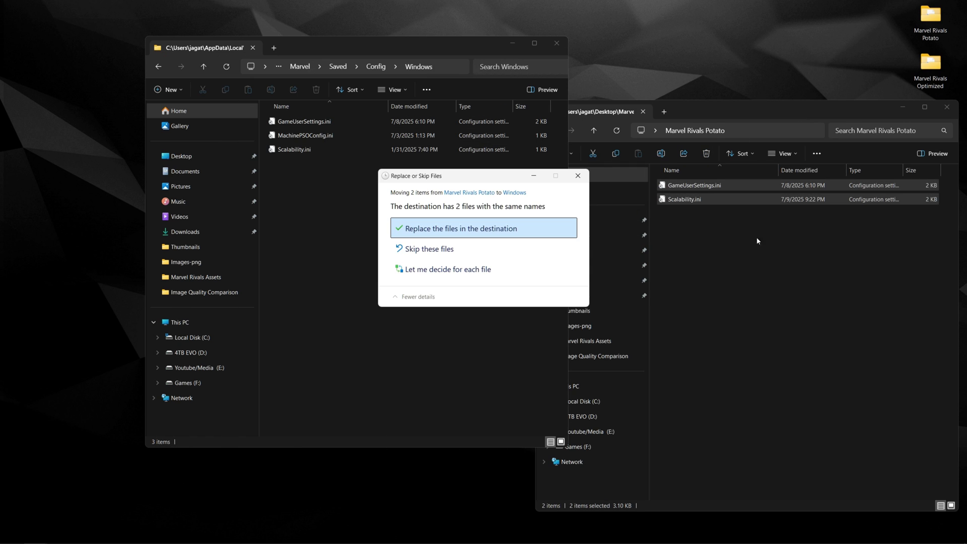
pyautogui.click(443, 247)
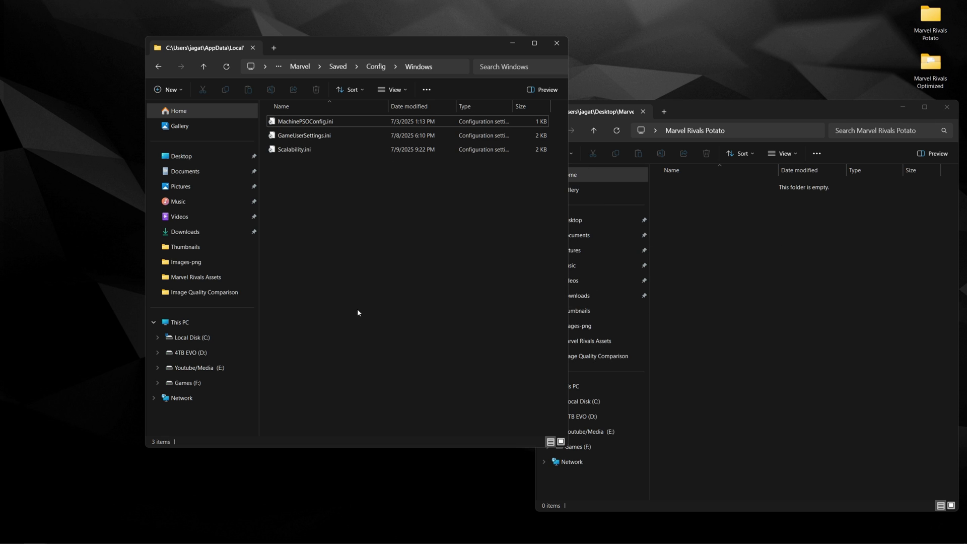
pyautogui.click(947, 107)
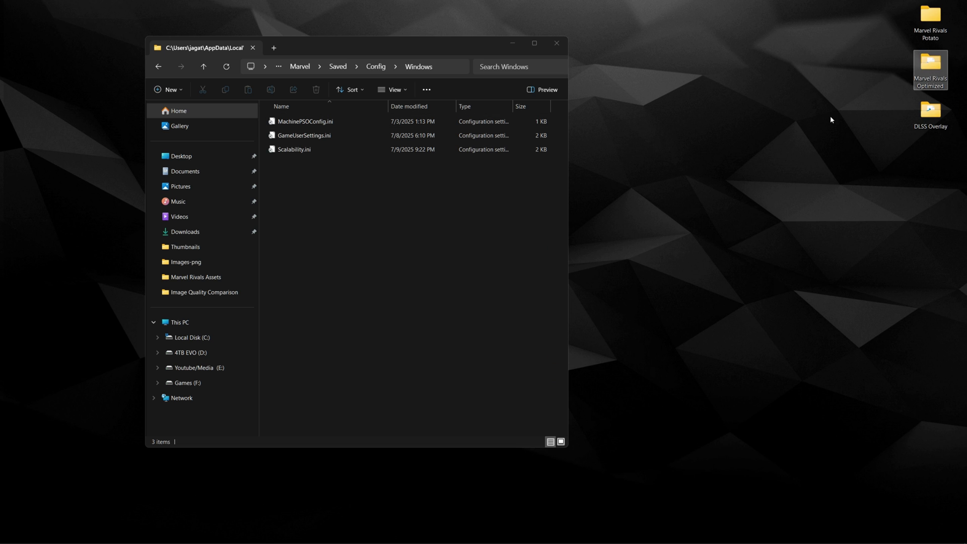
pyautogui.click(868, 83)
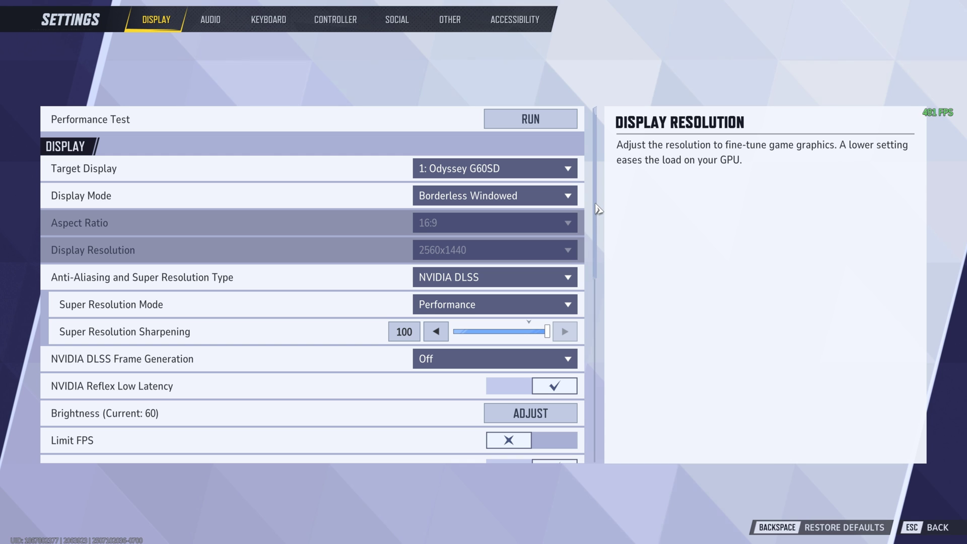
# Step: Check the available target displays and set the Display Mode to Borderless Windowed
pyautogui.click(491, 169)
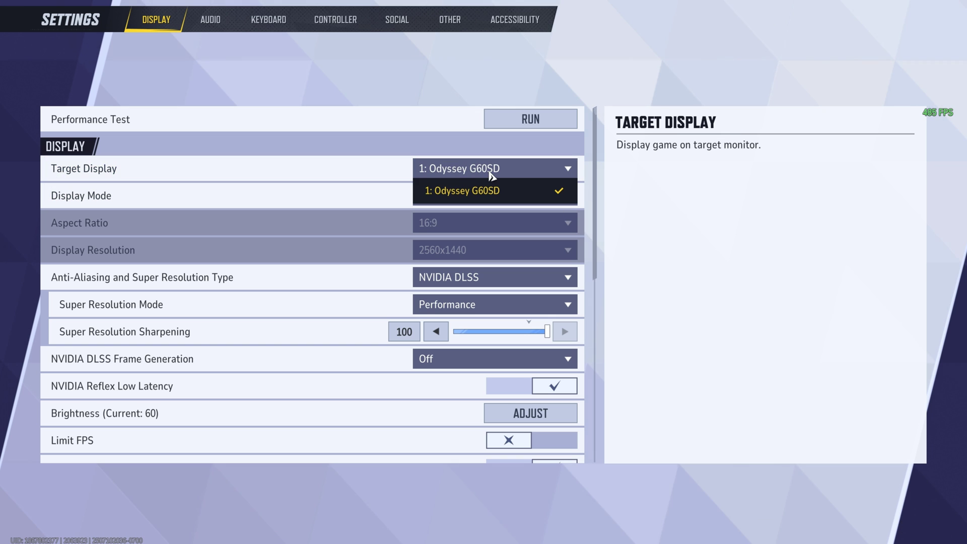
pyautogui.click(463, 174)
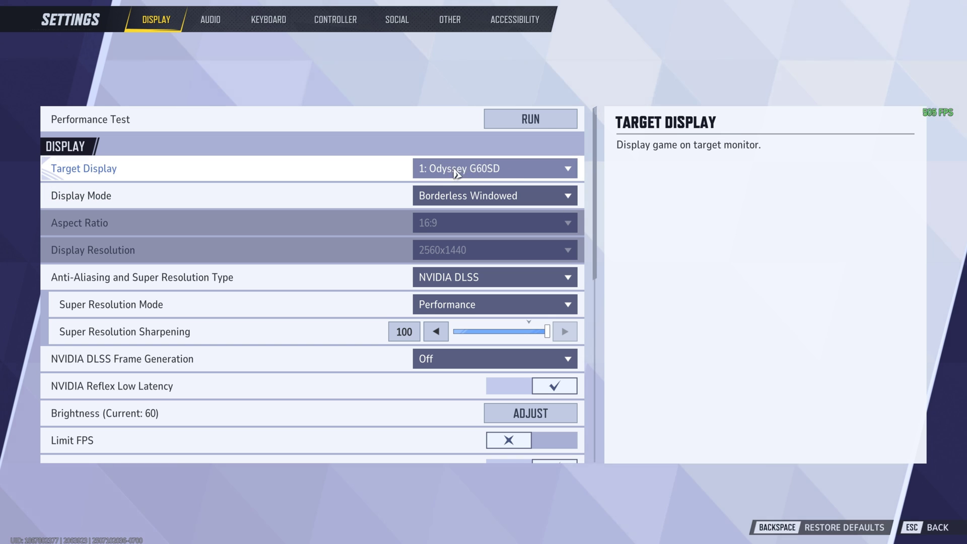
pyautogui.click(456, 197)
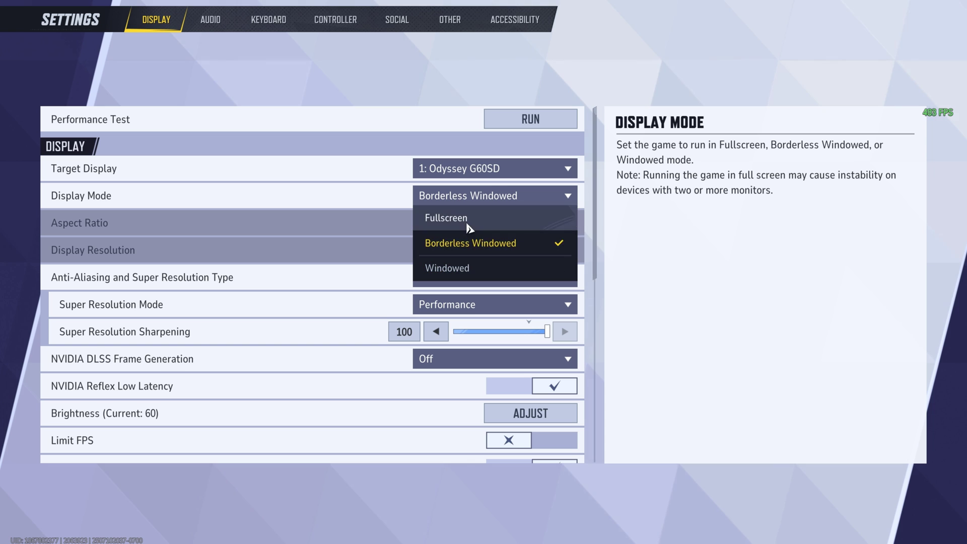
pyautogui.click(492, 200)
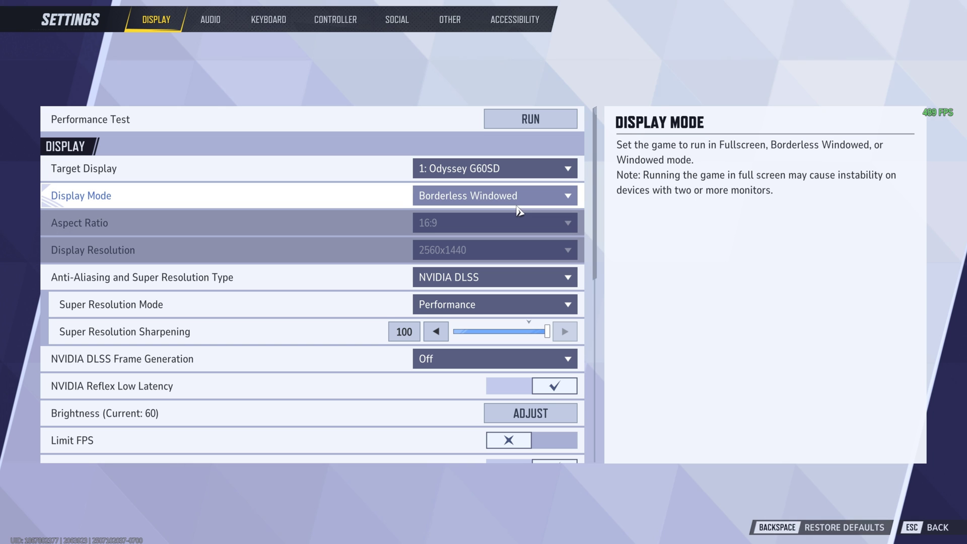
pyautogui.click(478, 199)
pyautogui.click(474, 244)
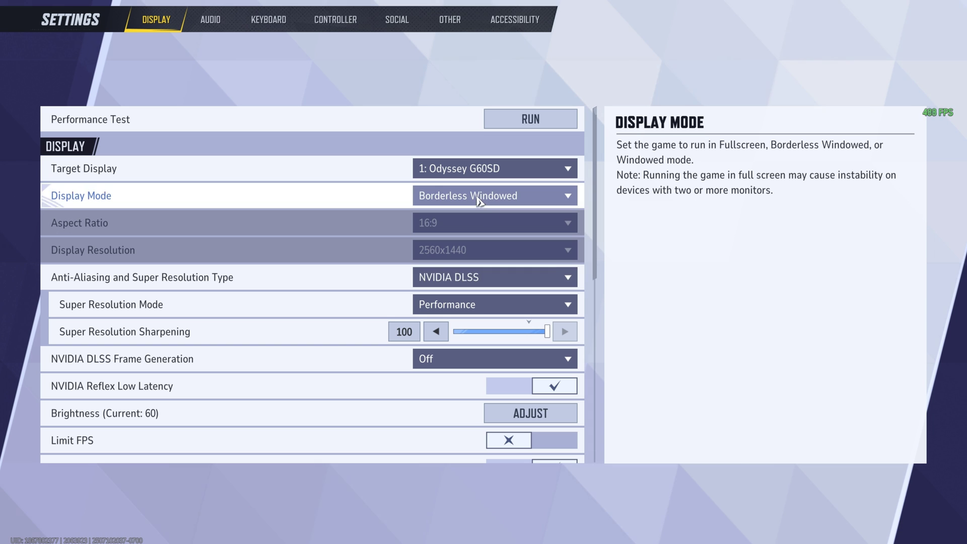
# Step: Review the anti-aliasing and super resolution types, keep NVIDIA DLSS, and set the Super Resolution Mode to Performance
pyautogui.scroll(-1, 554, 216)
pyautogui.scroll(-1, 302, 214)
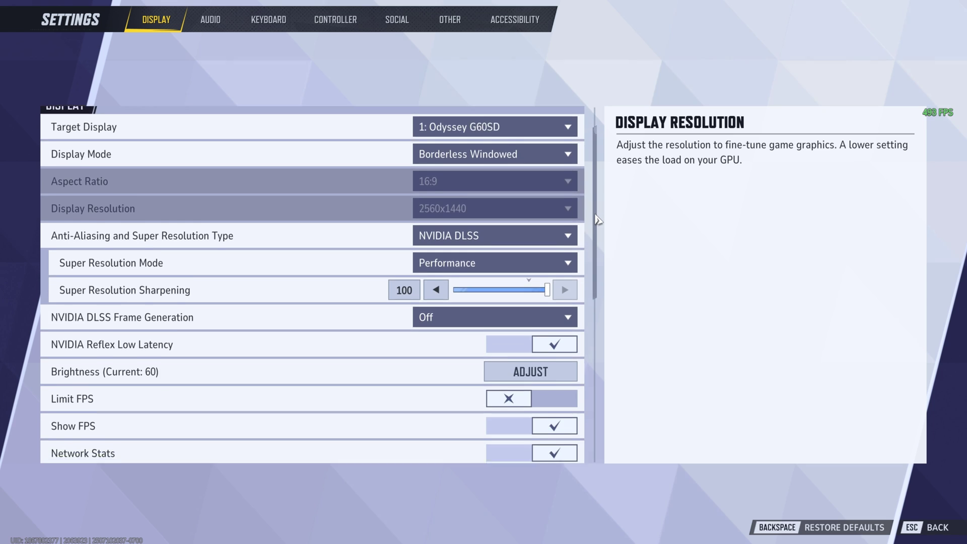
pyautogui.click(489, 210)
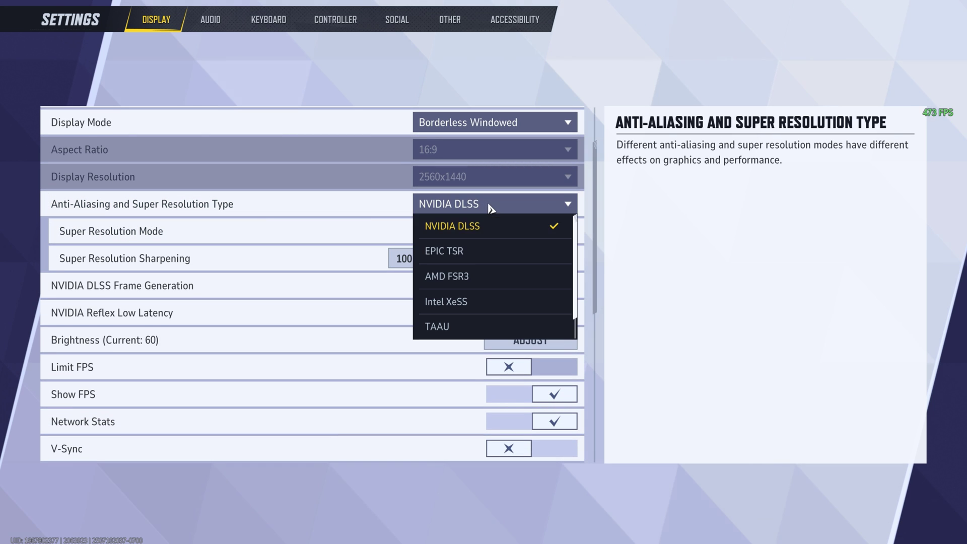
pyautogui.scroll(-1, 491, 282)
pyautogui.scroll(1, 498, 251)
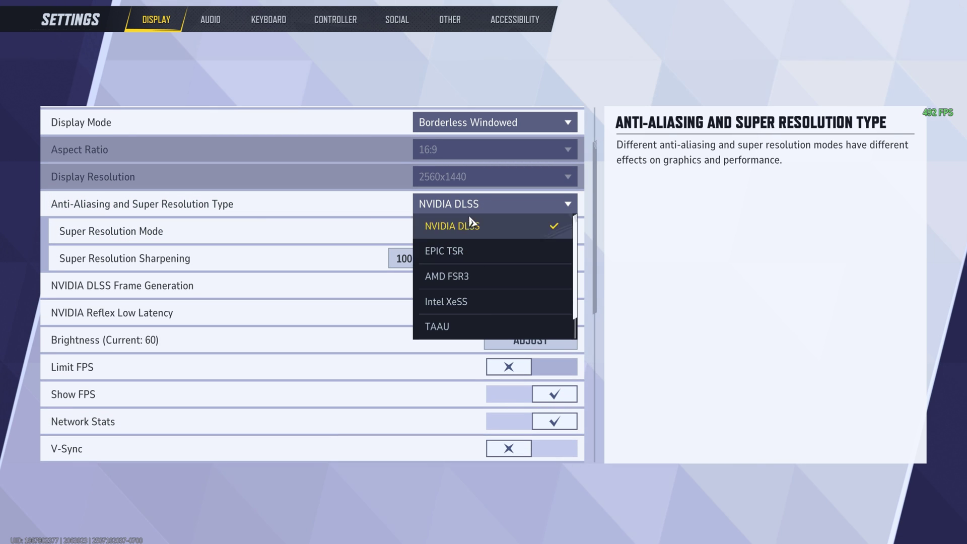
pyautogui.click(566, 211)
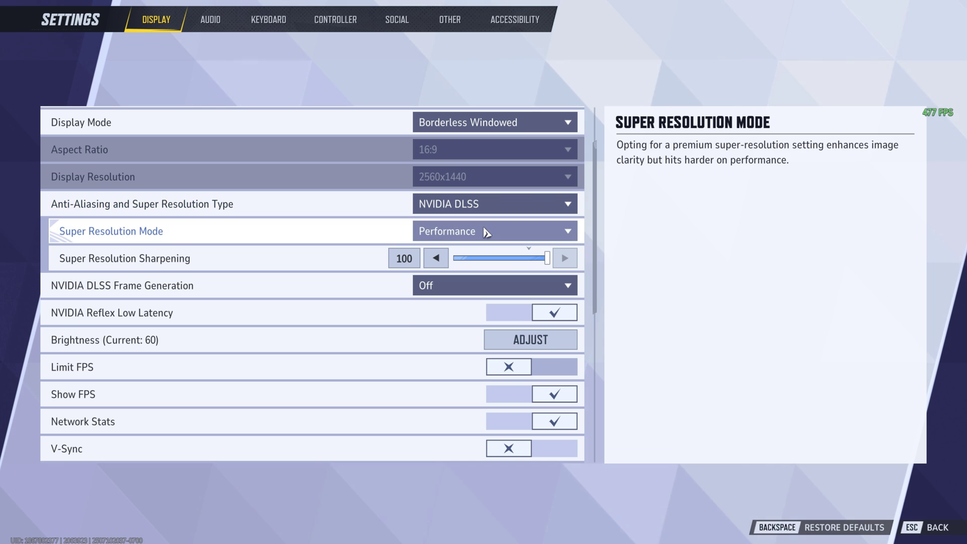
pyautogui.click(474, 232)
pyautogui.click(510, 356)
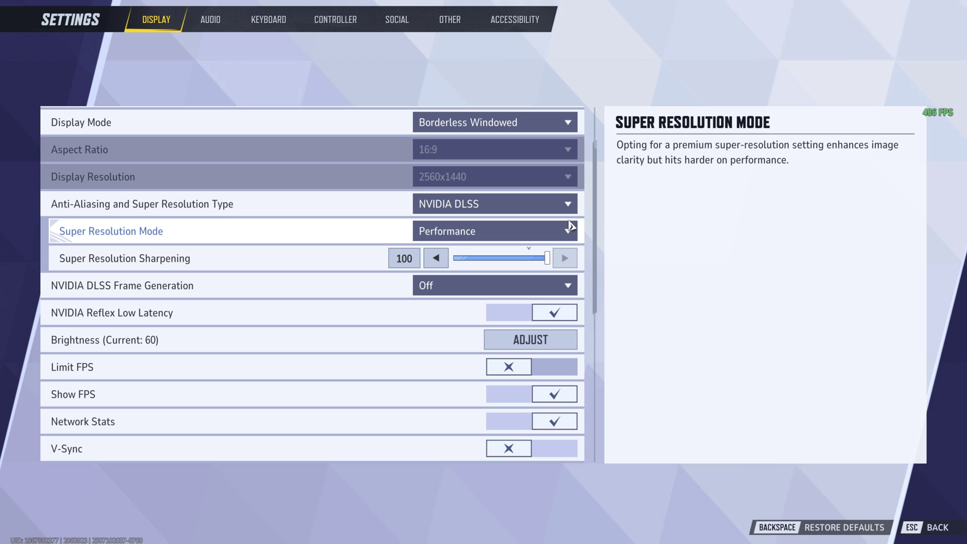
# Step: Examine the NVIDIA DLSS Frame Generation choices and the NVIDIA Reflex Low Latency setting without changing them
pyautogui.scroll(2, 595, 217)
pyautogui.scroll(-3, 602, 244)
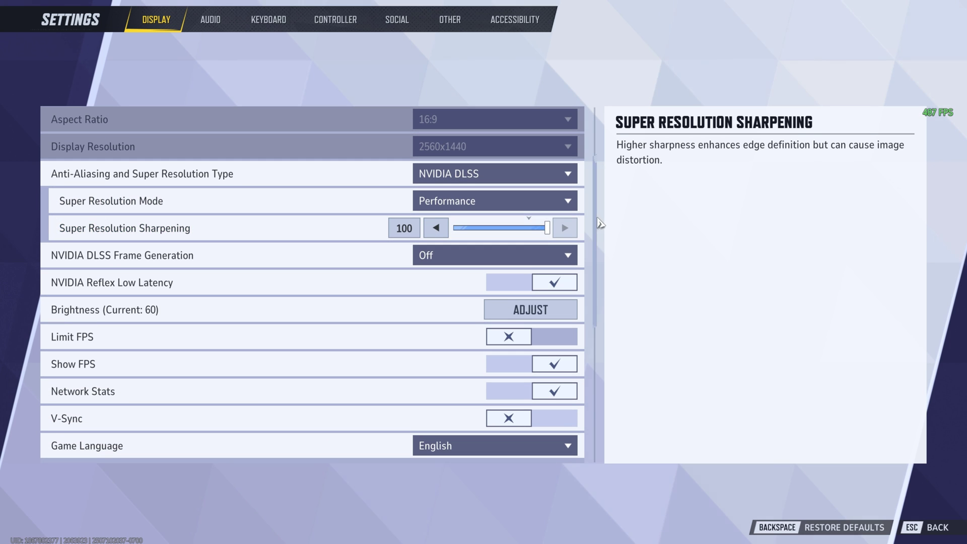
pyautogui.click(504, 256)
pyautogui.click(505, 261)
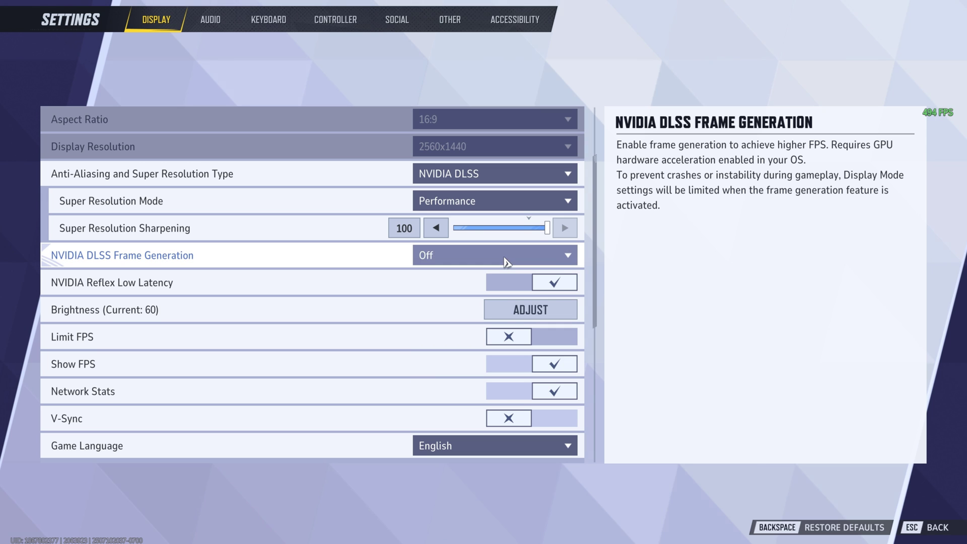
pyautogui.click(554, 257)
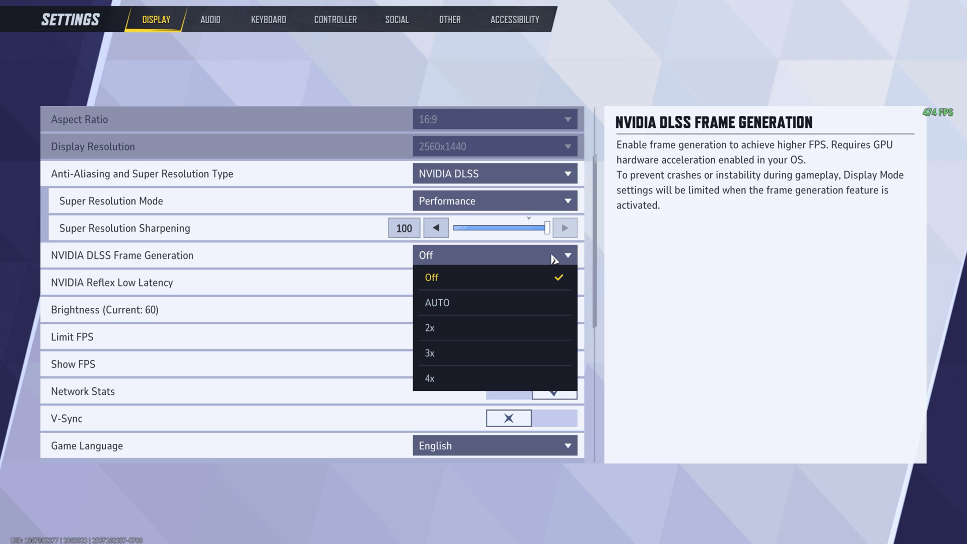
pyautogui.click(551, 258)
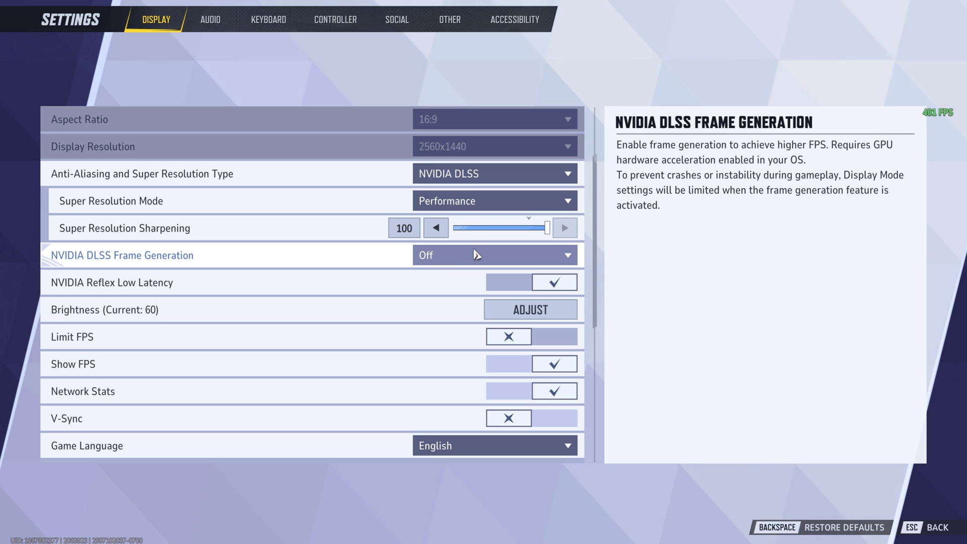
pyautogui.scroll(-1, 595, 246)
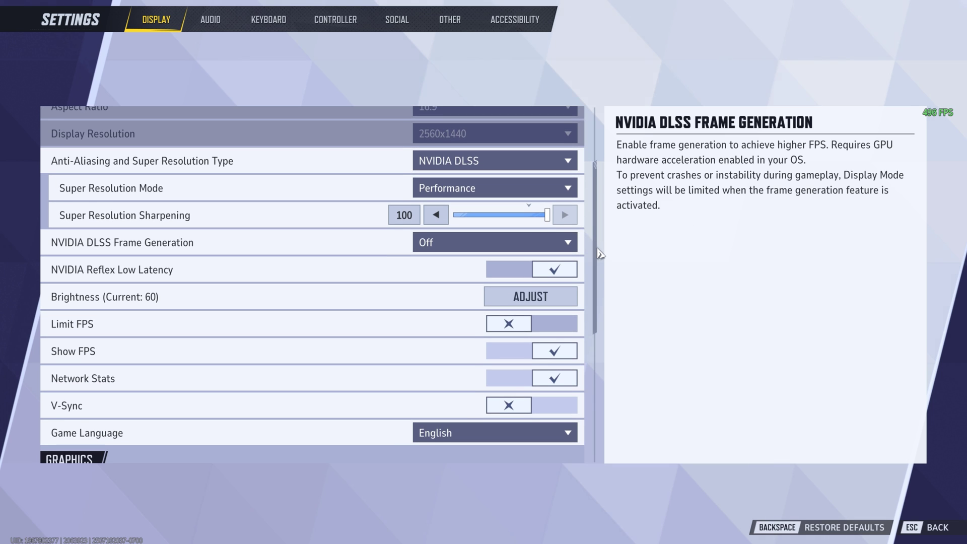
pyautogui.click(456, 240)
pyautogui.click(456, 240)
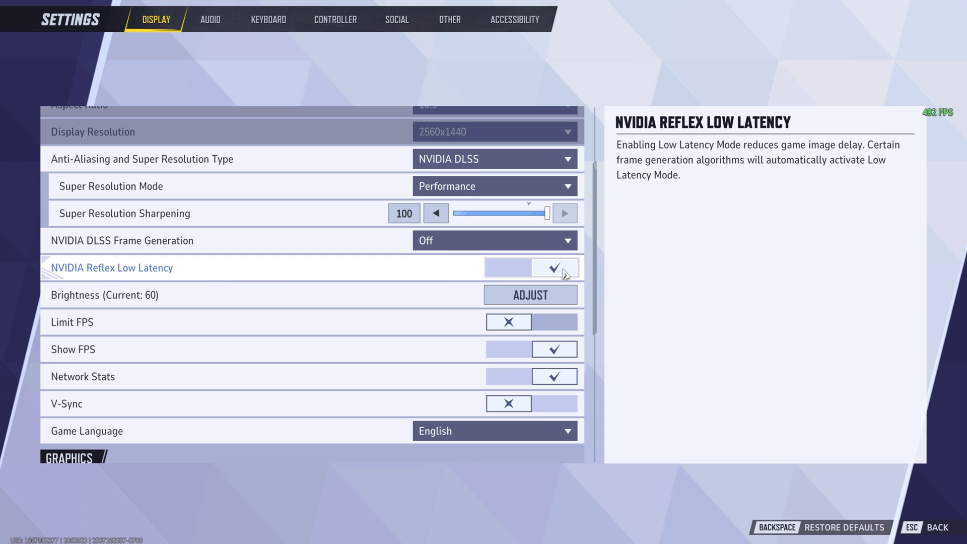
pyautogui.scroll(1, 600, 249)
pyautogui.scroll(-1, 599, 249)
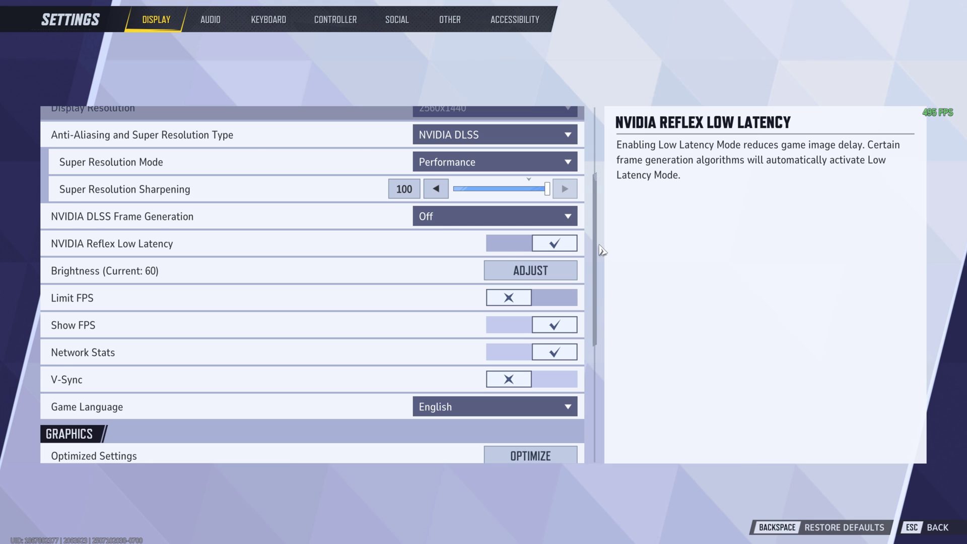
pyautogui.scroll(1, 601, 254)
pyautogui.scroll(-1, 597, 262)
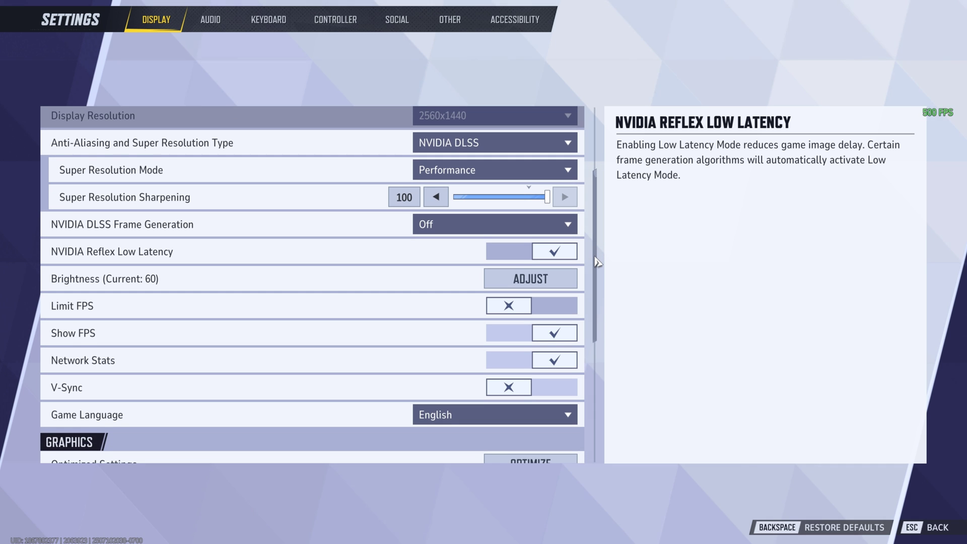
pyautogui.scroll(1, 597, 261)
pyautogui.scroll(-3, 597, 267)
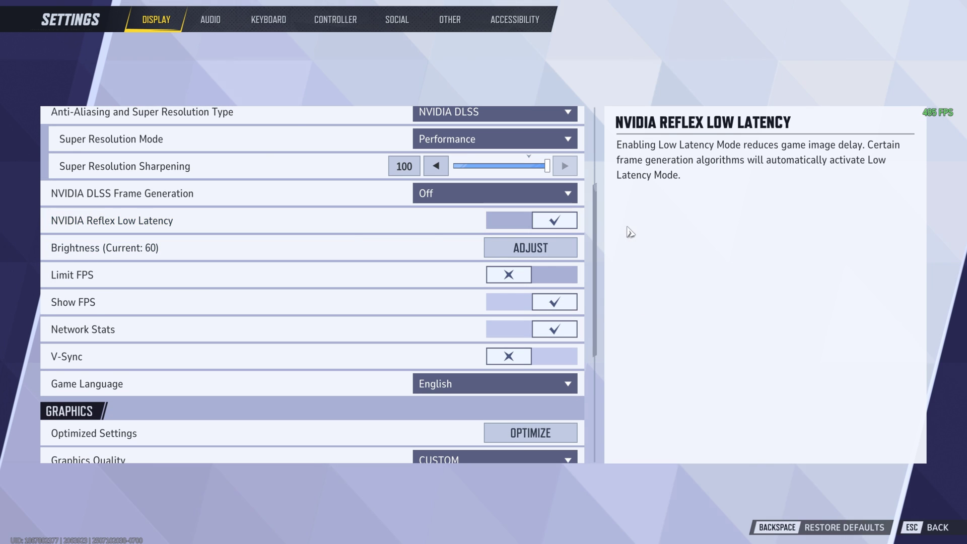
# Step: Try limiting the frame rate with an FPS Cap of 90, and turn Limit FPS back off
pyautogui.scroll(-2, 601, 271)
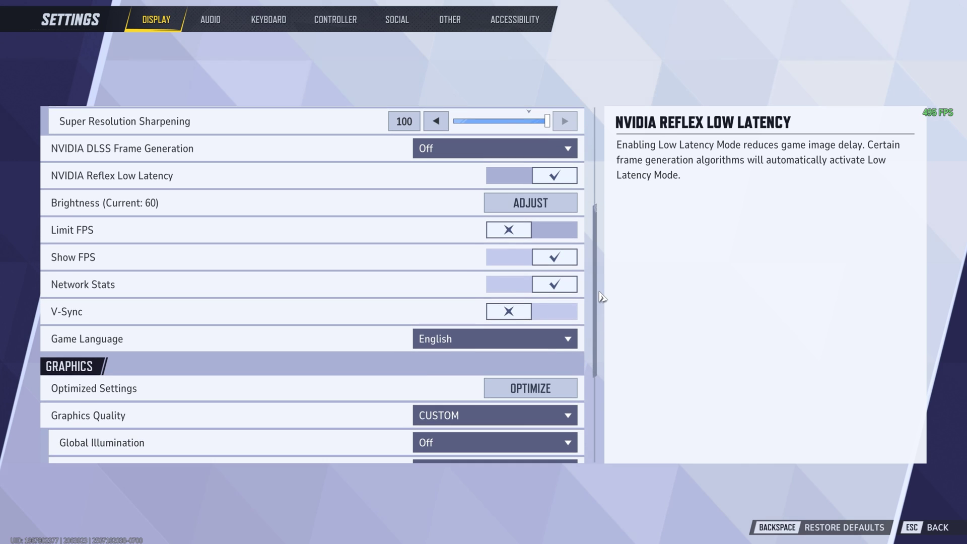
pyautogui.click(518, 230)
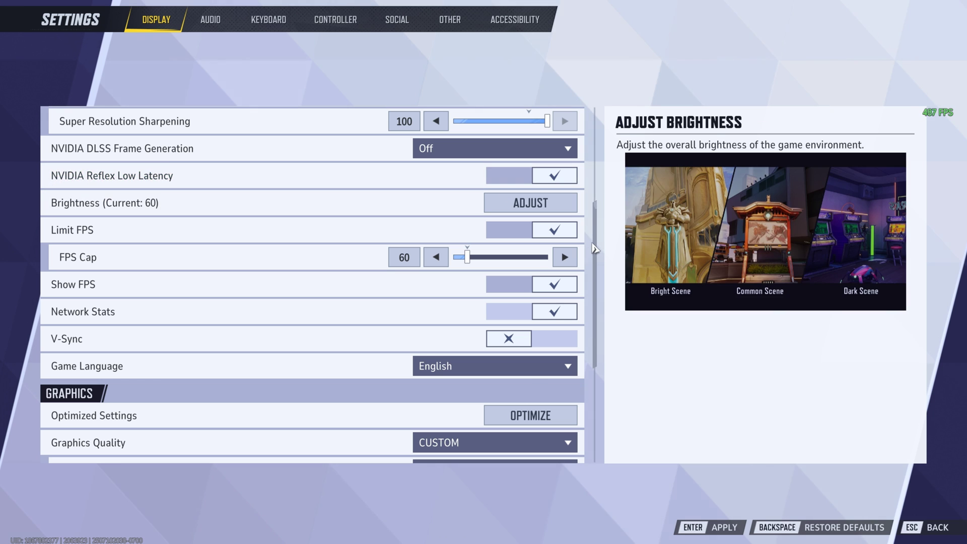
pyautogui.scroll(4, 574, 222)
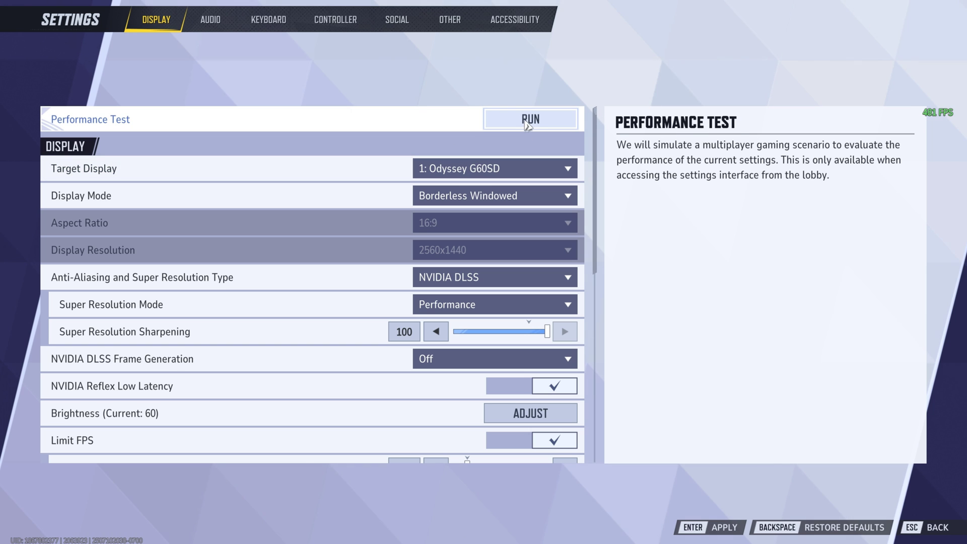
pyautogui.scroll(-5, 524, 209)
pyautogui.click(413, 276)
pyautogui.write('90')
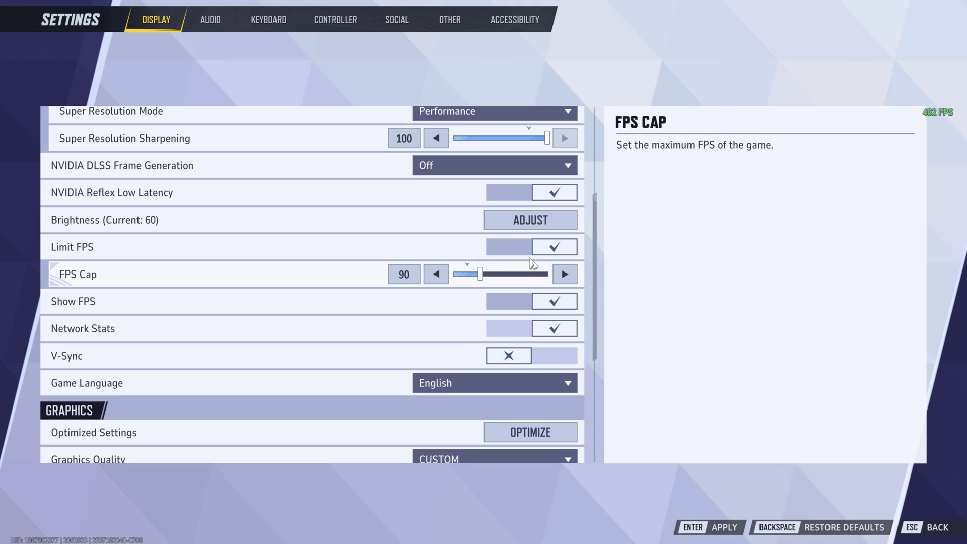
pyautogui.click(540, 247)
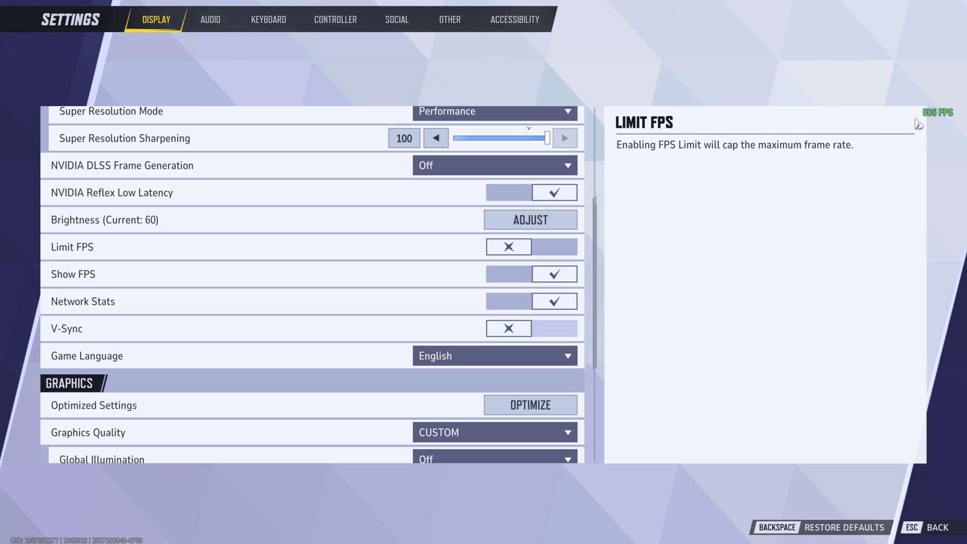
# Step: Review the V-Sync setting and the custom graphics quality settings, including the Model Detail choices
pyautogui.scroll(-1, 354, 298)
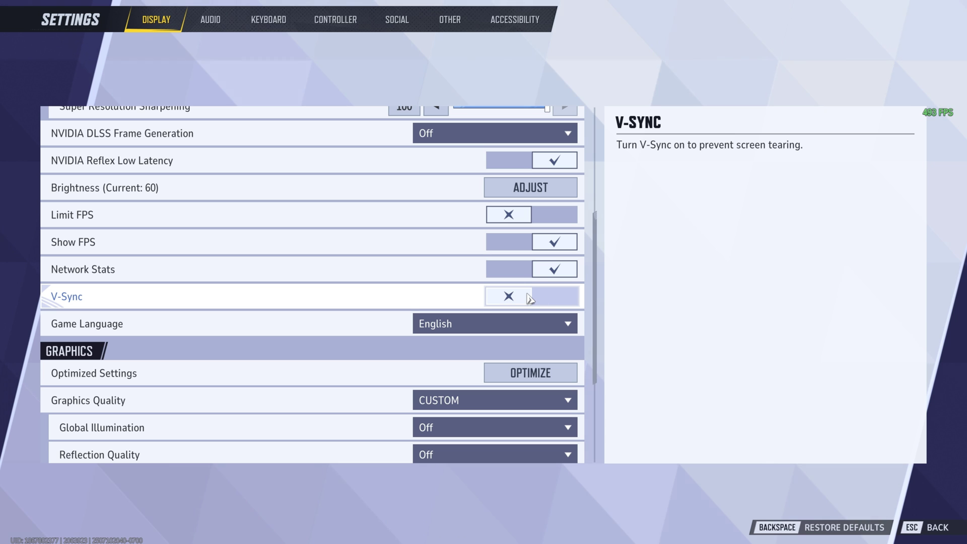
pyautogui.scroll(-2, 327, 294)
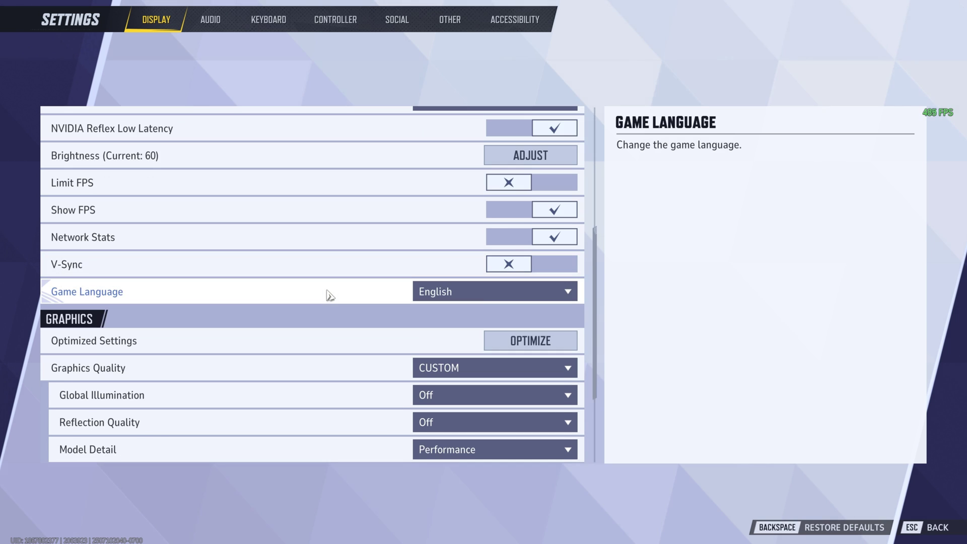
pyautogui.scroll(-3, 334, 282)
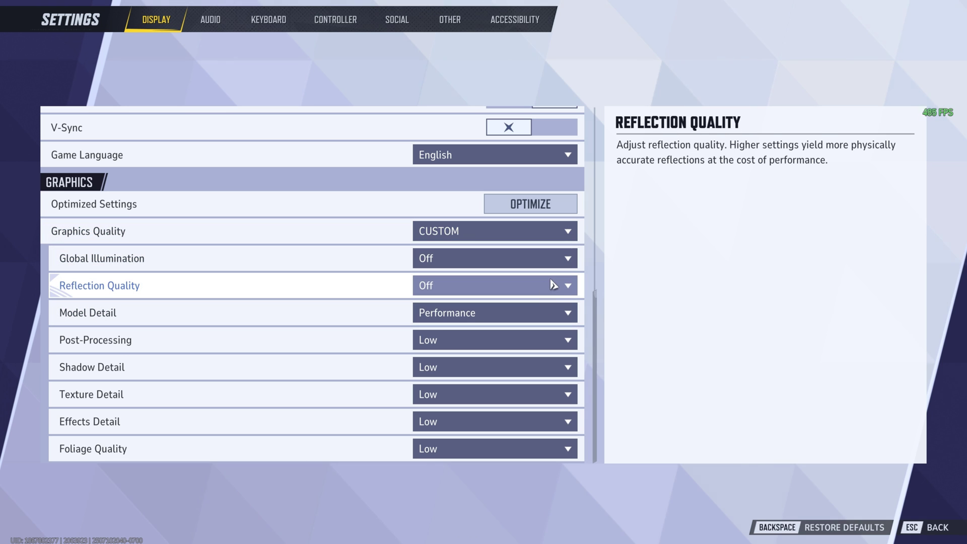
pyautogui.click(510, 316)
pyautogui.click(510, 316)
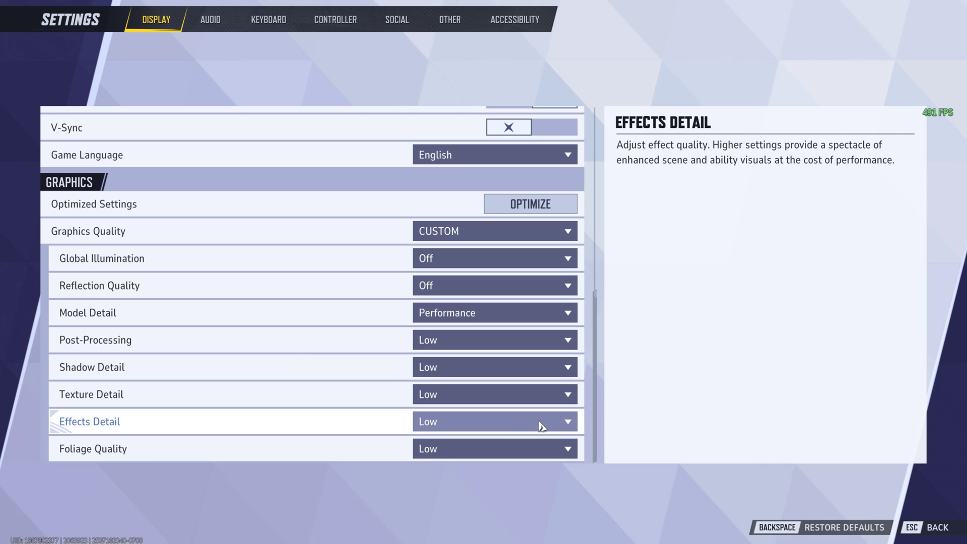
# Step: Try Effects Detail at High and return it to Low
pyautogui.click(443, 430)
pyautogui.click(442, 493)
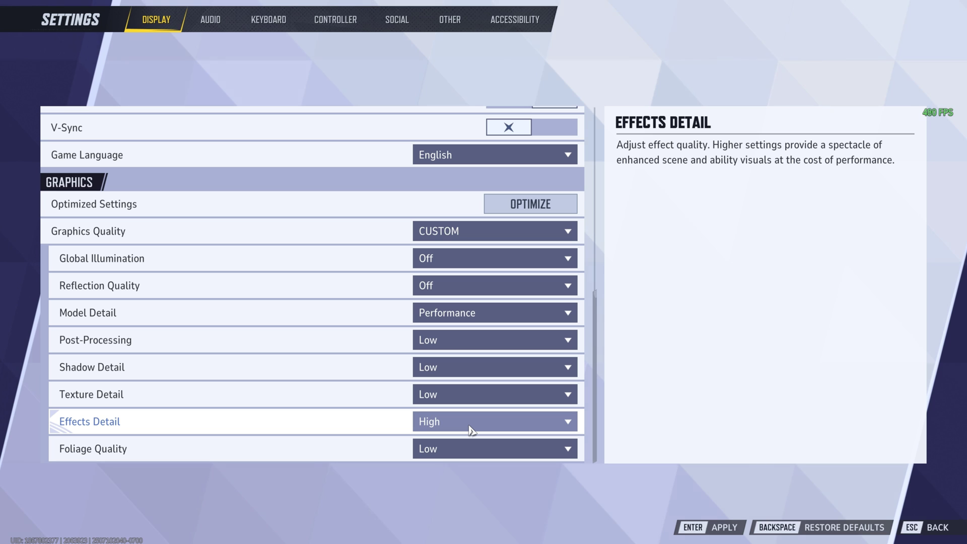
pyautogui.click(448, 421)
pyautogui.click(456, 424)
pyautogui.click(475, 428)
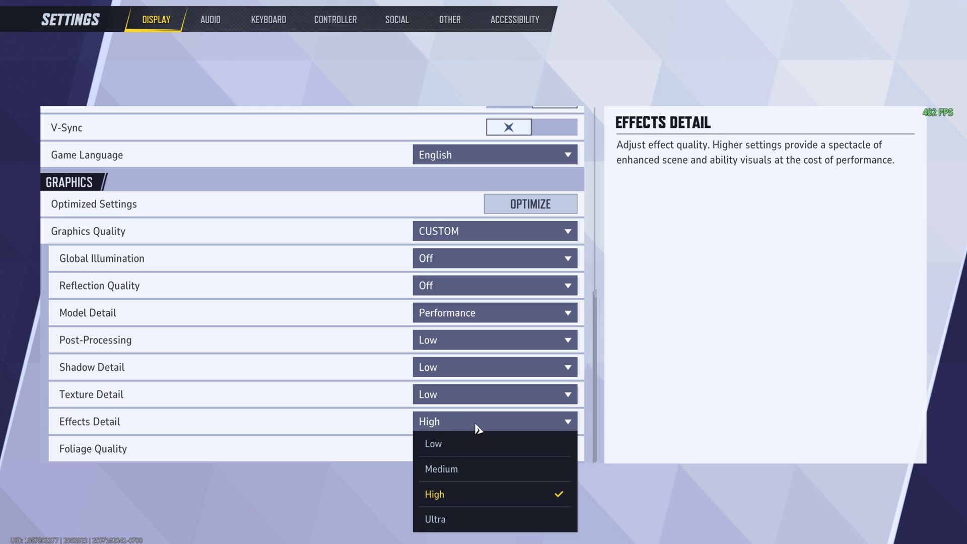
pyautogui.click(446, 423)
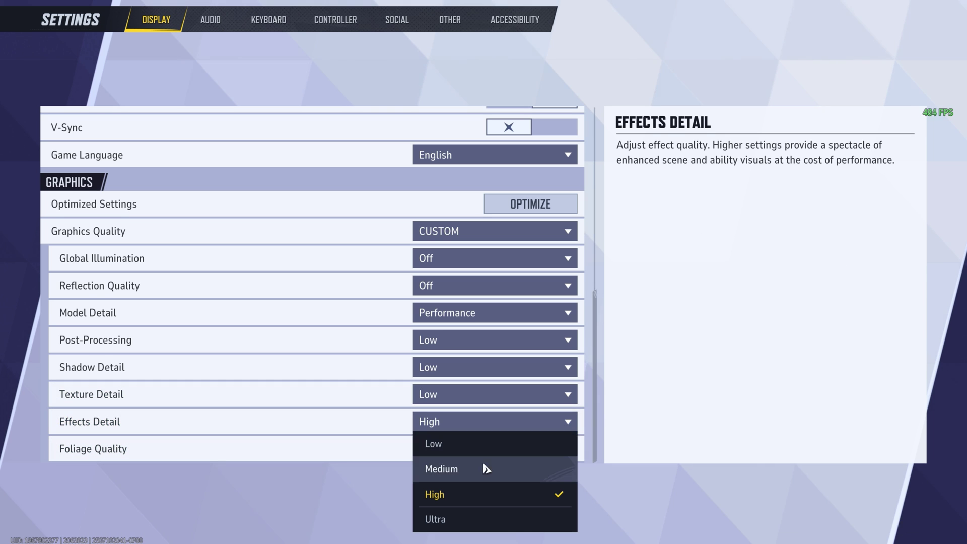
pyautogui.click(458, 445)
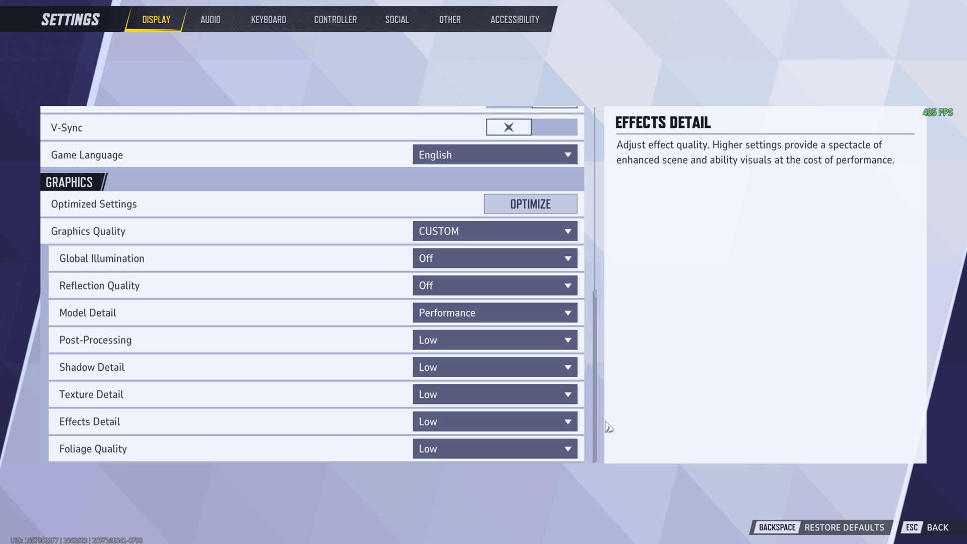
pyautogui.scroll(1, 598, 373)
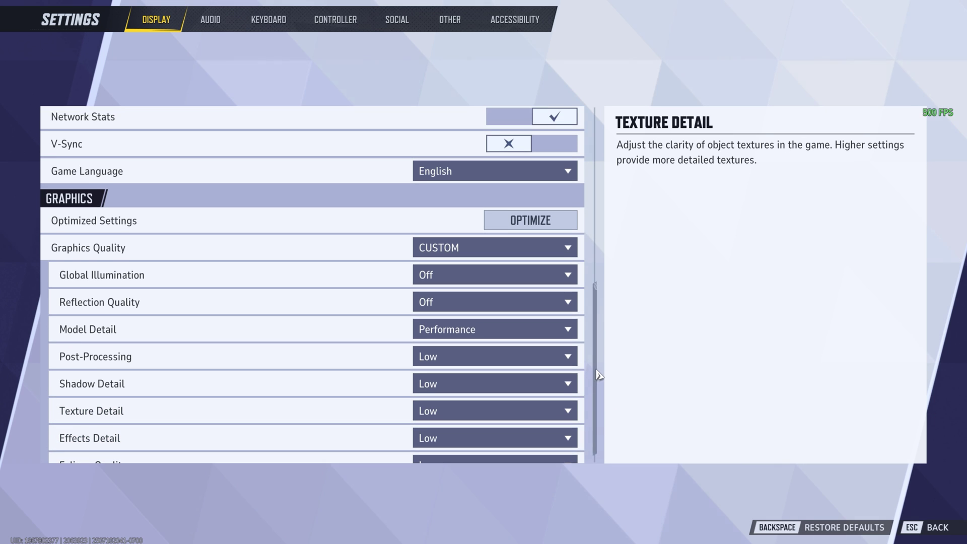
pyautogui.scroll(-1, 598, 373)
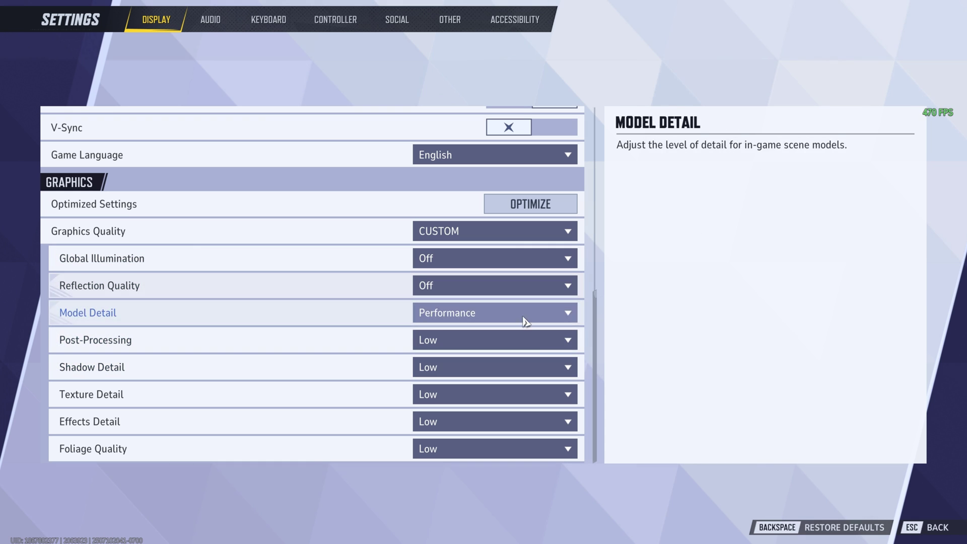
pyautogui.scroll(1, 597, 344)
pyautogui.scroll(-1, 596, 345)
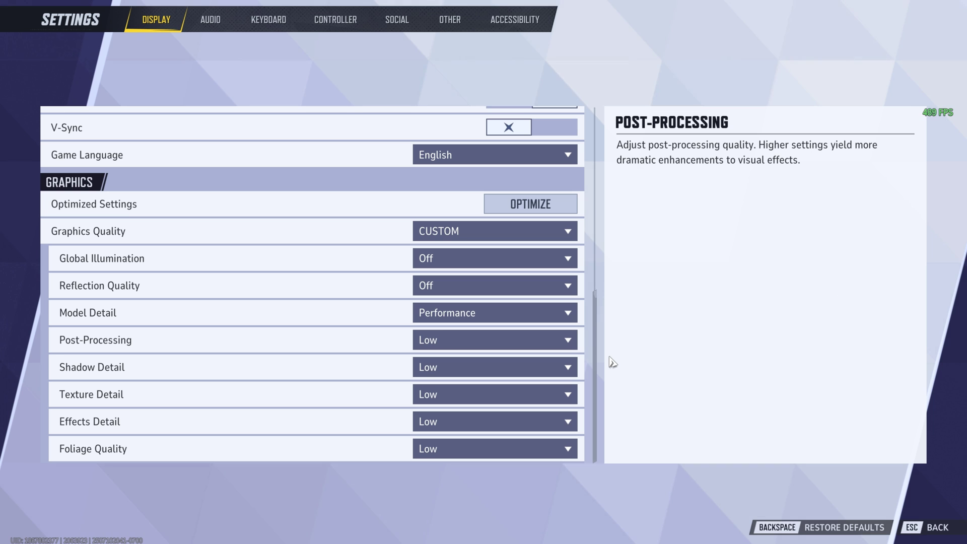
# Step: Review the Anti-Aliasing and Super Resolution Type choices, leaving NVIDIA DLSS selected
pyautogui.scroll(1, 605, 364)
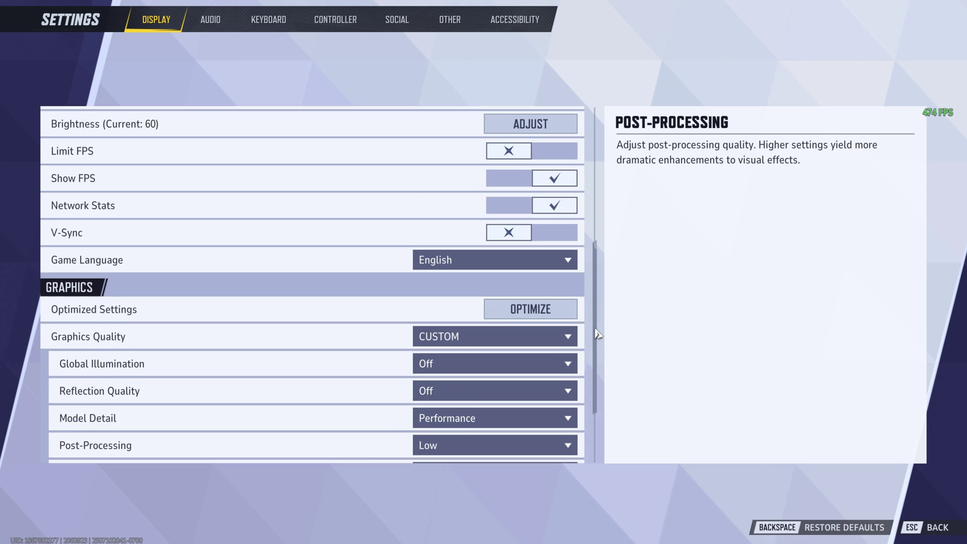
pyautogui.scroll(1, 597, 334)
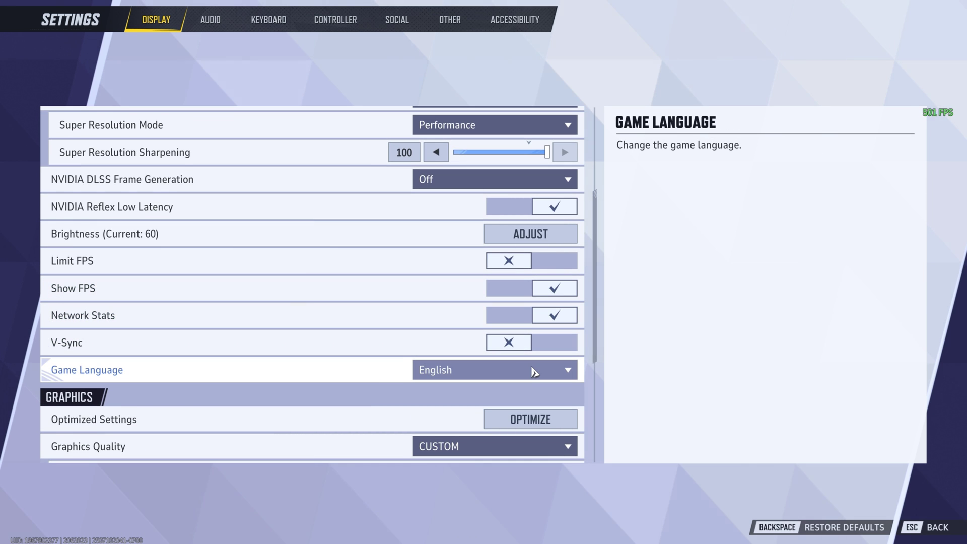
pyautogui.scroll(1, 534, 371)
pyautogui.click(470, 228)
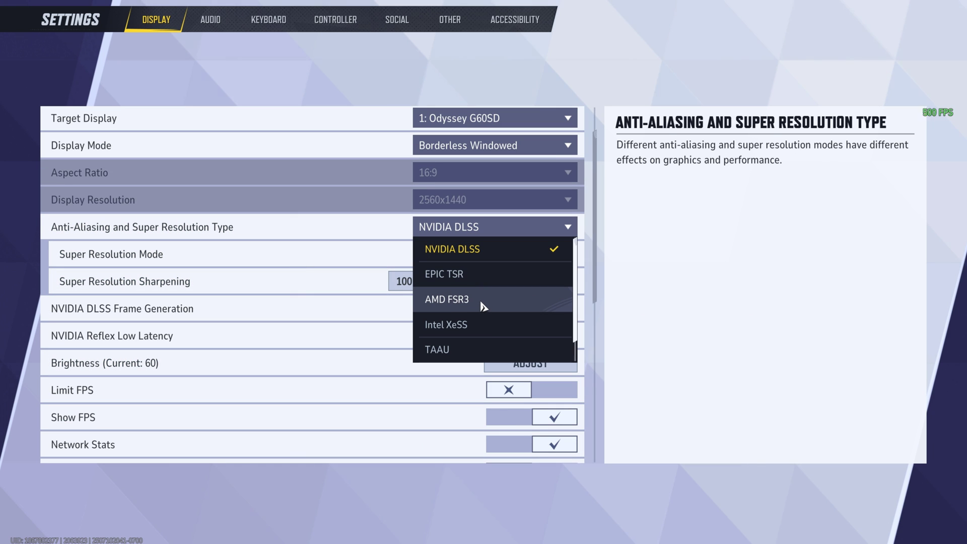
pyautogui.click(557, 233)
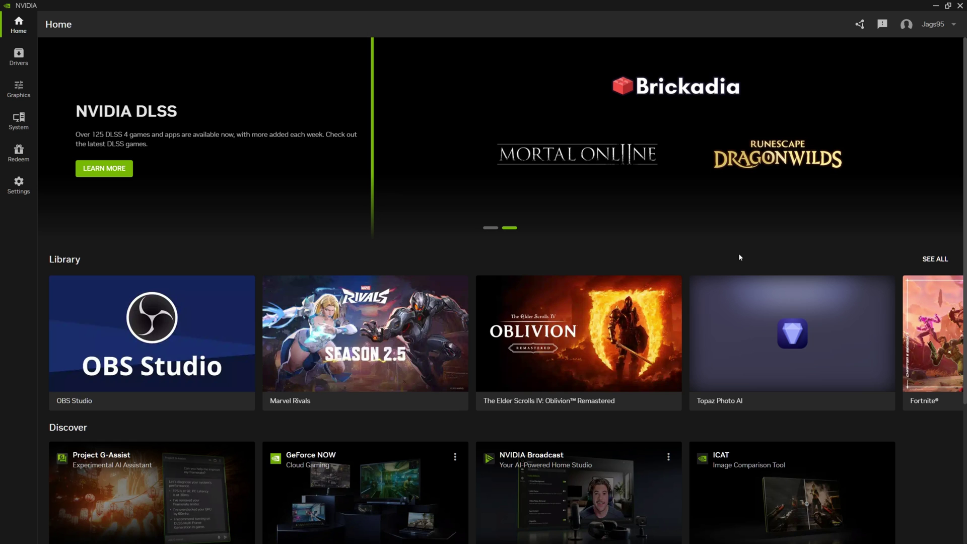
# Step: In the NVIDIA app, add the Games (F:) drive to the scan locations and scan for games and apps
pyautogui.click(19, 185)
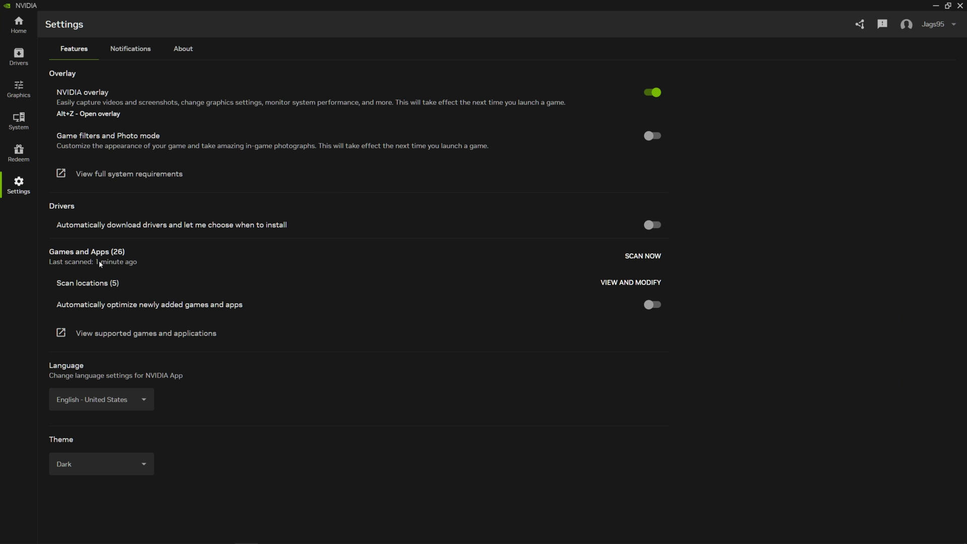
pyautogui.click(641, 281)
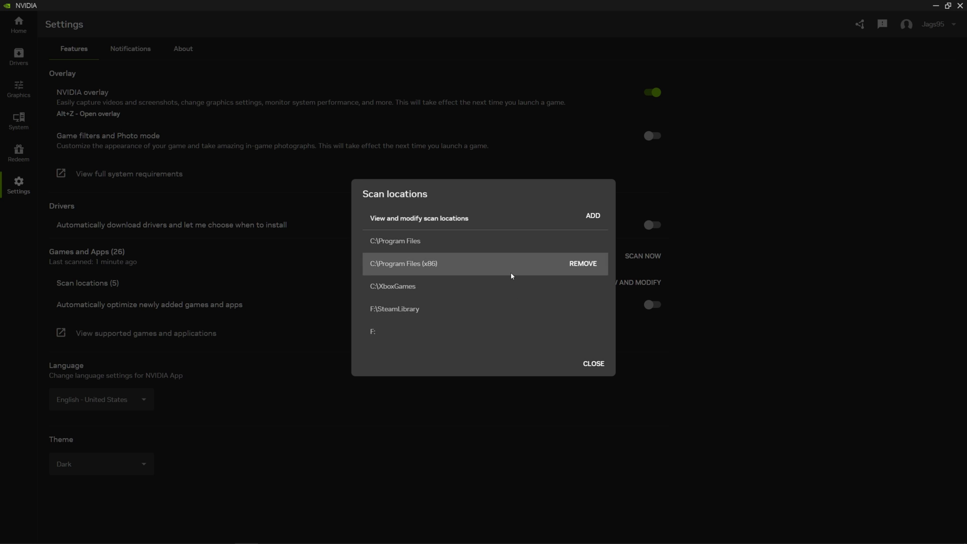
pyautogui.click(593, 216)
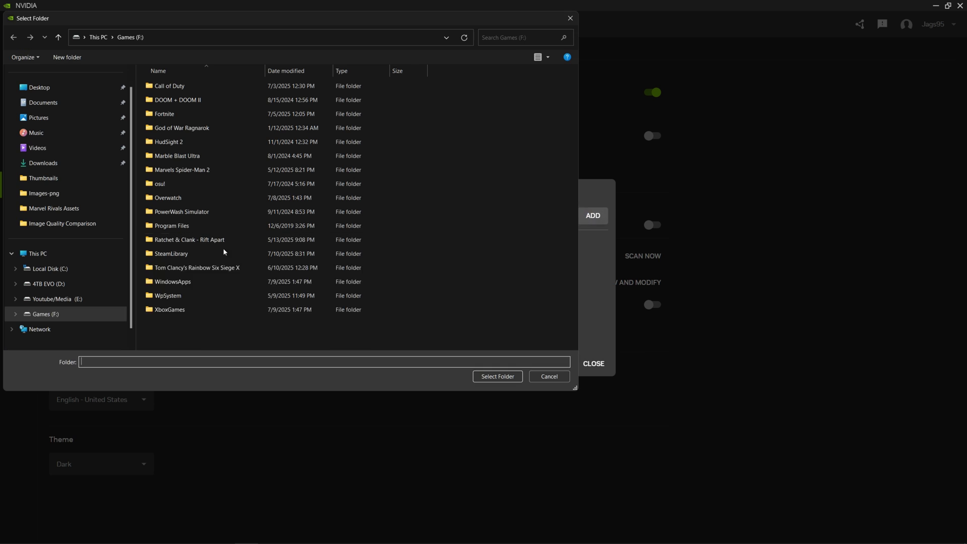
pyautogui.click(53, 317)
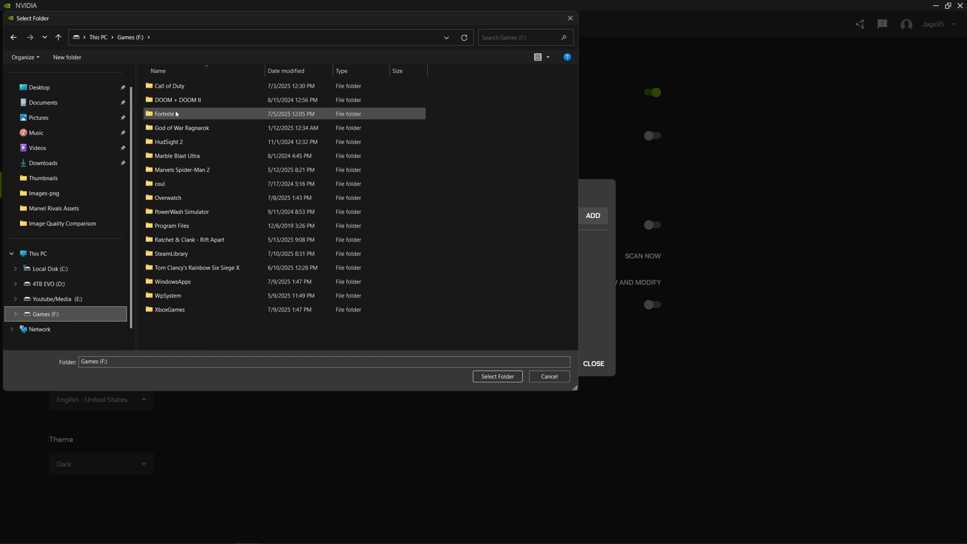
pyautogui.click(501, 377)
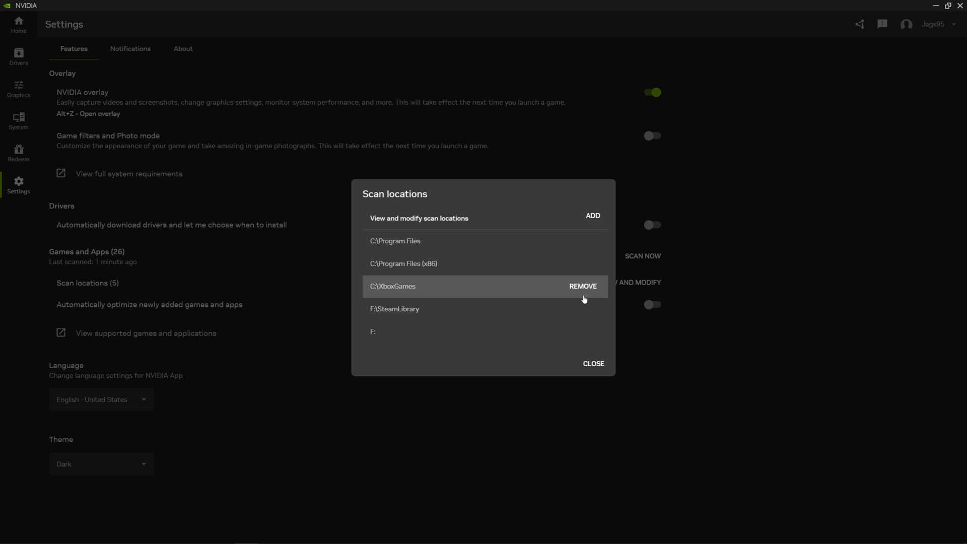
pyautogui.click(589, 363)
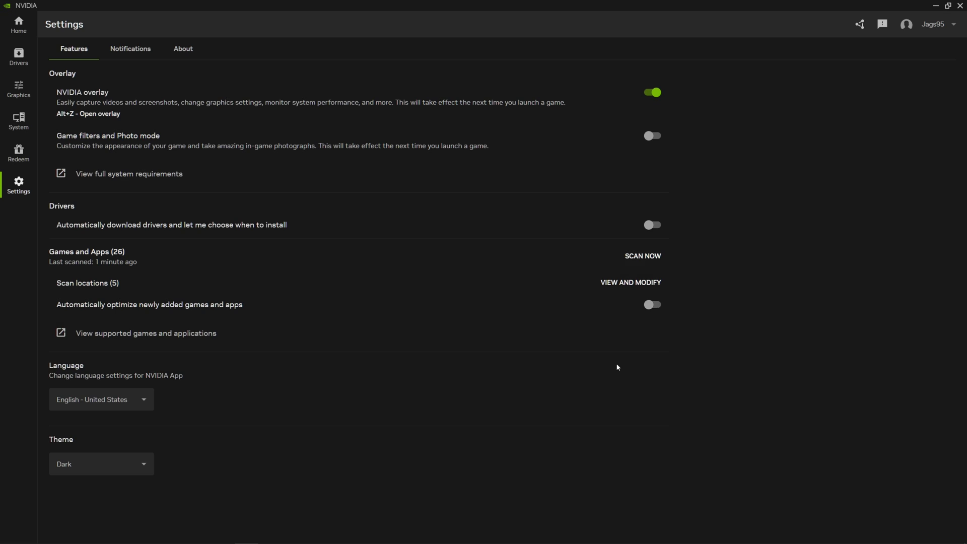
pyautogui.click(646, 260)
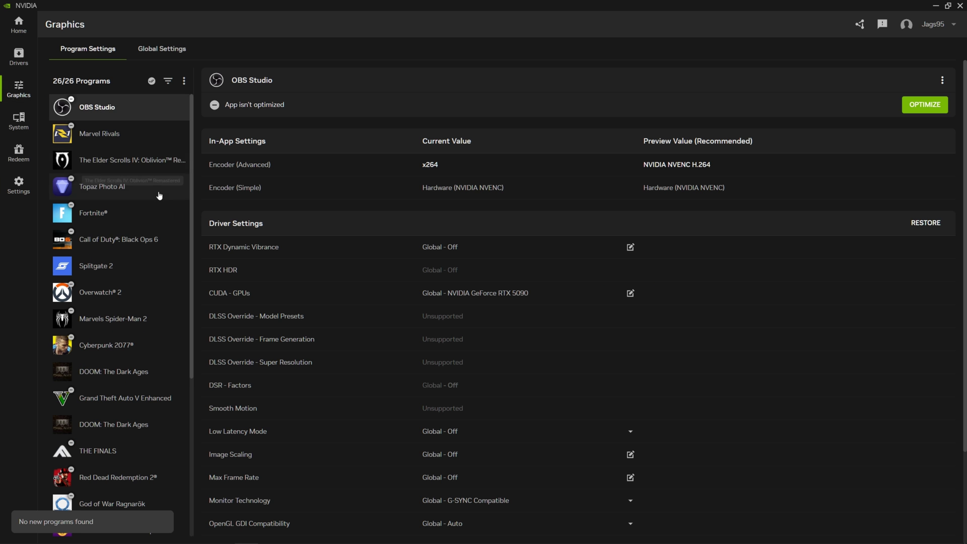
# Step: Look through the detected programs and review the current and recommended in-game settings for Marvel Rivals
pyautogui.scroll(-5, 120, 183)
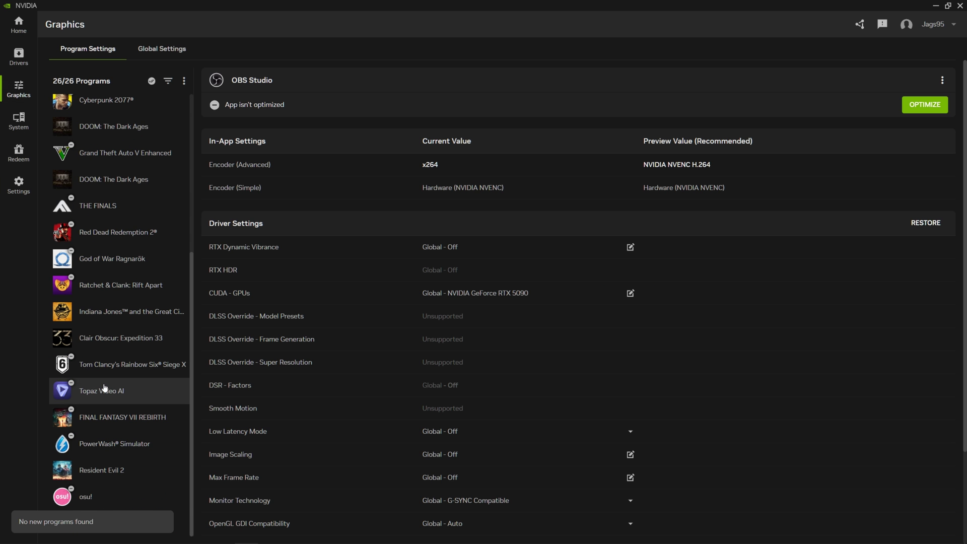
pyautogui.scroll(5, 106, 390)
pyautogui.click(111, 139)
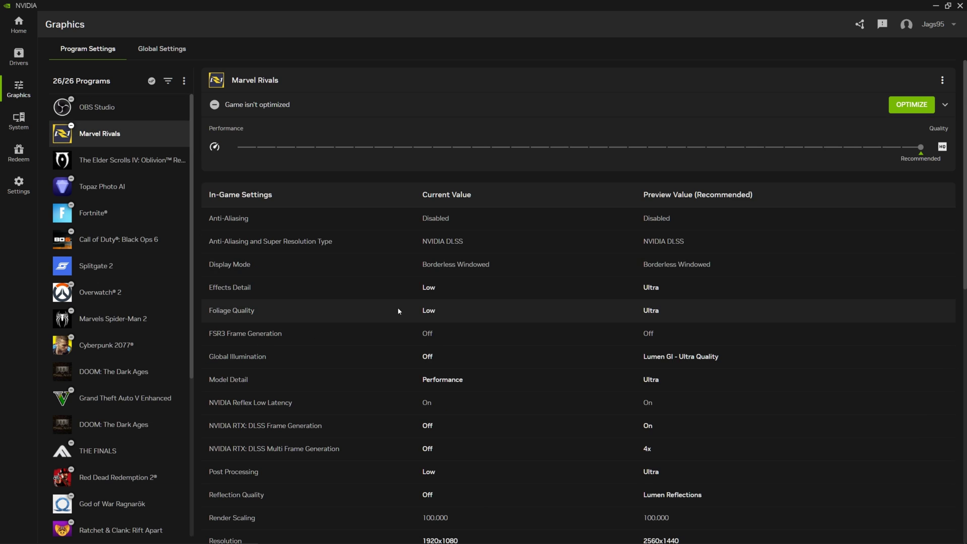
pyautogui.scroll(-3, 460, 305)
pyautogui.scroll(3, 504, 302)
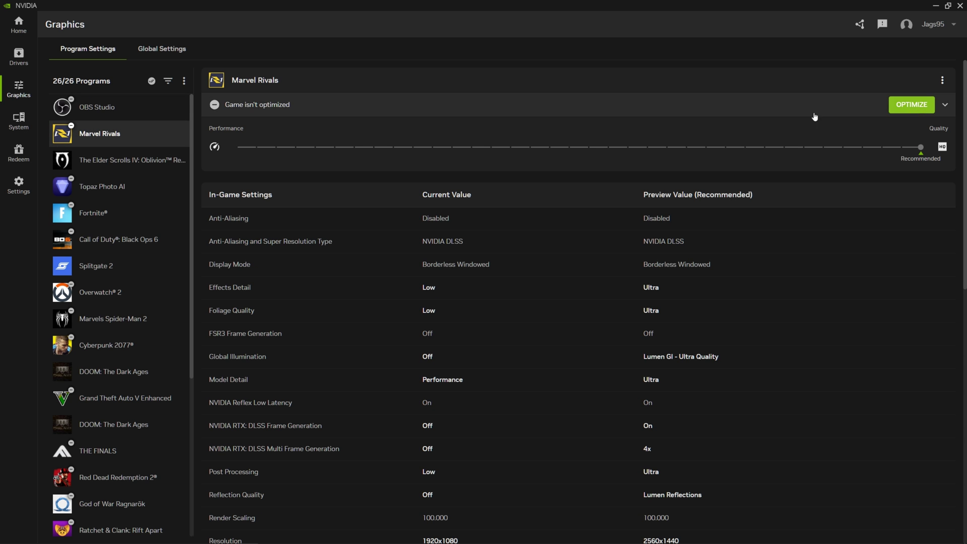
# Step: Set Marvel Rivals' DLSS Override - Model Presets to different settings for each DLSS technology, choose a Super Resolution preset, and apply
pyautogui.scroll(-6, 480, 328)
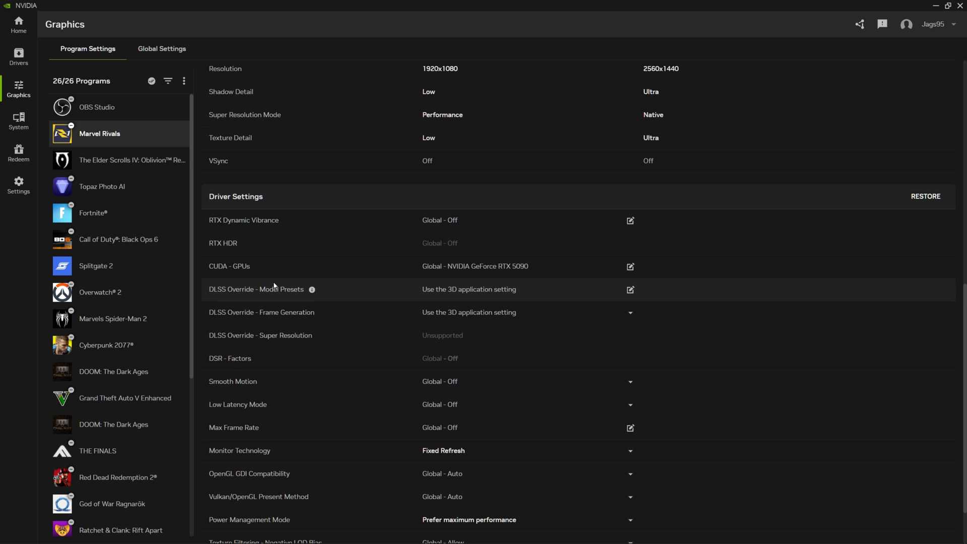
pyautogui.click(515, 294)
pyautogui.click(392, 235)
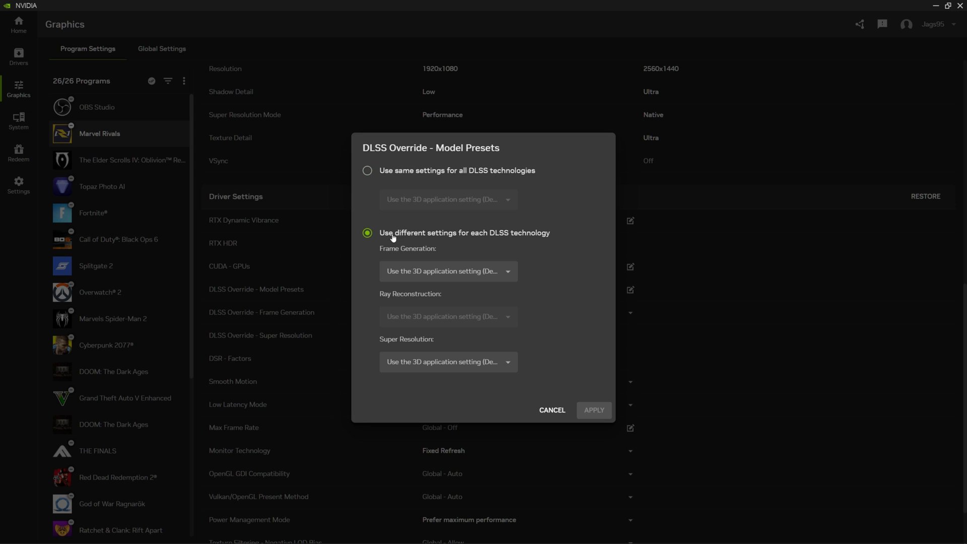
pyautogui.click(428, 363)
pyautogui.click(402, 404)
pyautogui.click(593, 409)
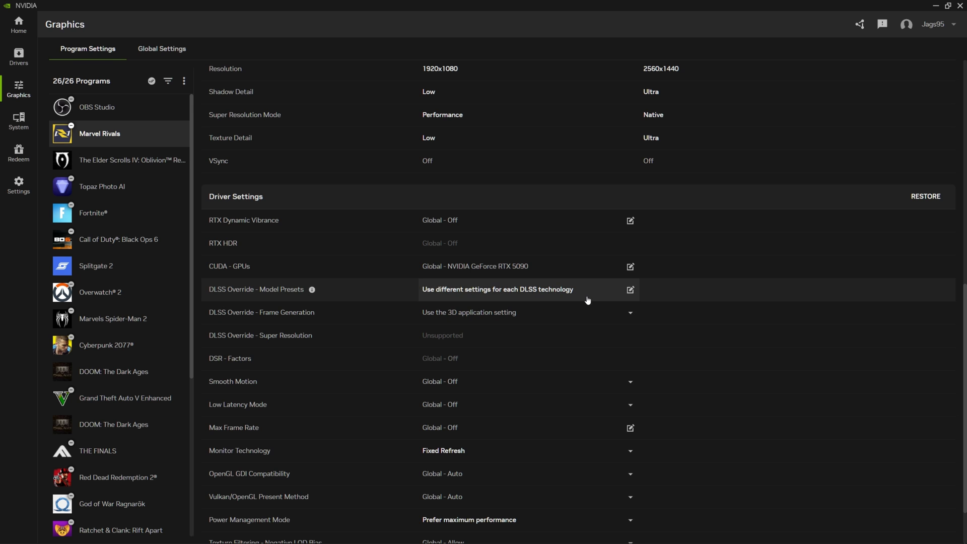
# Step: Review the program settings of Oblivion Remastered, Fortnite and Marvels Spider-Man 2, and return to Marvel Rivals' driver settings
pyautogui.click(111, 160)
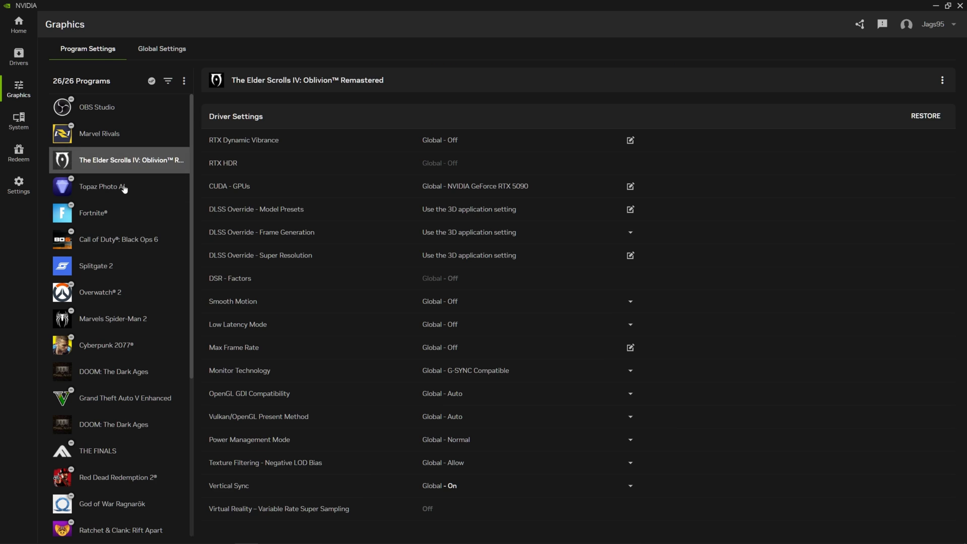
pyautogui.click(112, 207)
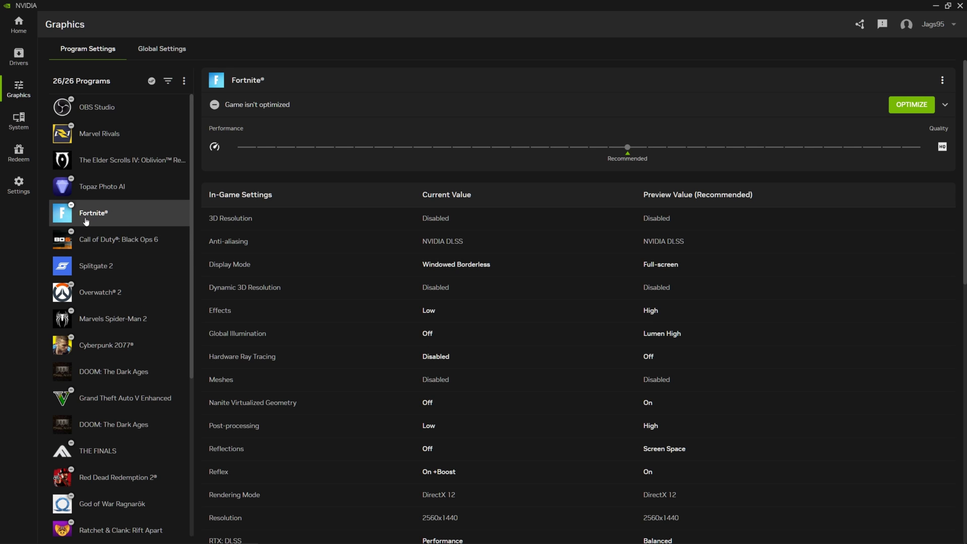
pyautogui.scroll(-4, 146, 317)
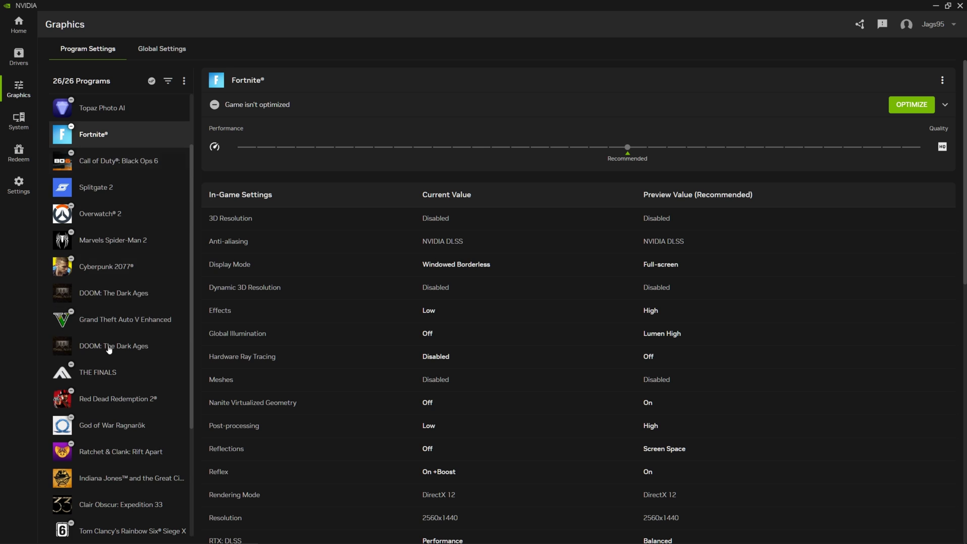
pyautogui.scroll(3, 128, 403)
pyautogui.click(135, 244)
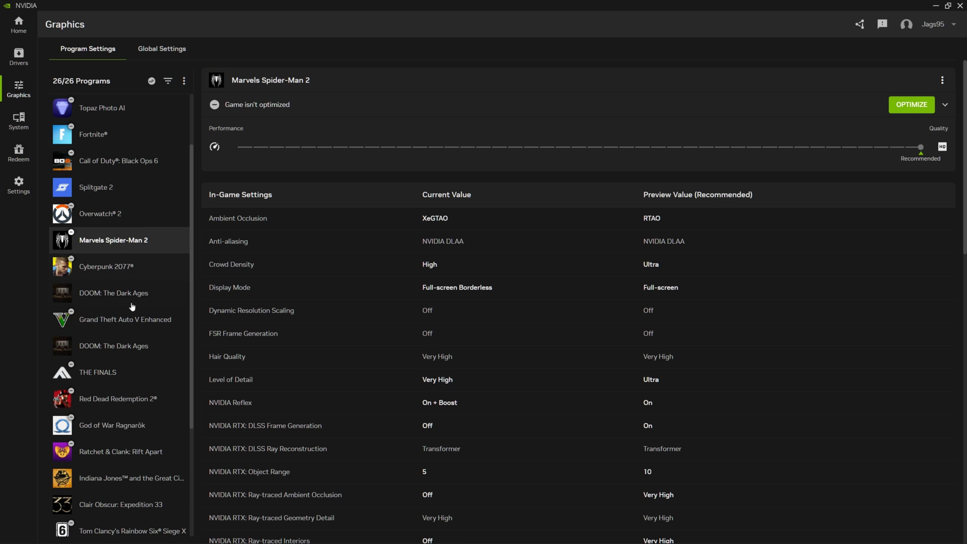
pyautogui.scroll(3, 129, 282)
pyautogui.click(115, 136)
pyautogui.scroll(-8, 443, 332)
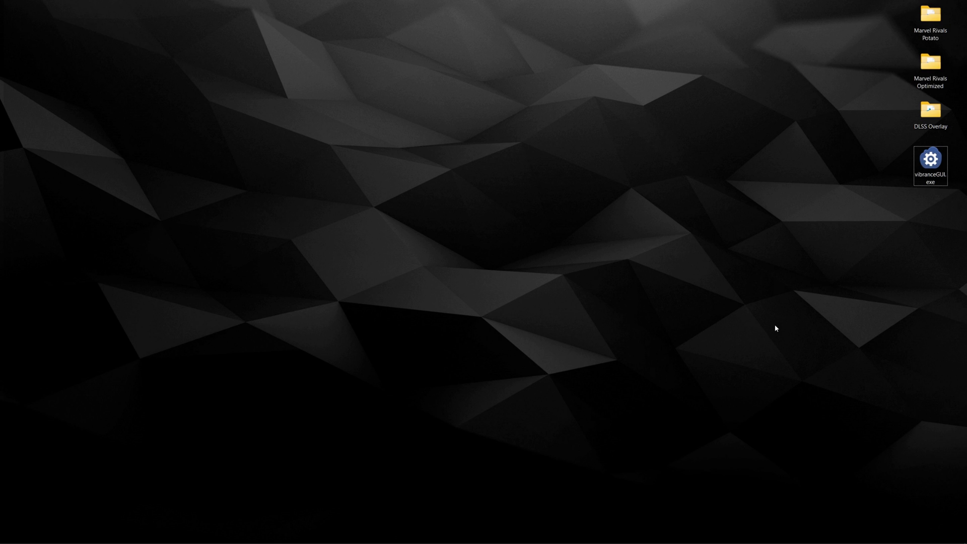
# Step: Launch vibranceGUI, try a higher Windows Vibrance Level, and return it to 50%
pyautogui.doubleClick(930, 160)
pyautogui.moveTo(929, 162)
pyautogui.mouseDown()
pyautogui.moveTo(917, 168)
pyautogui.moveTo(939, 163)
pyautogui.mouseUp()
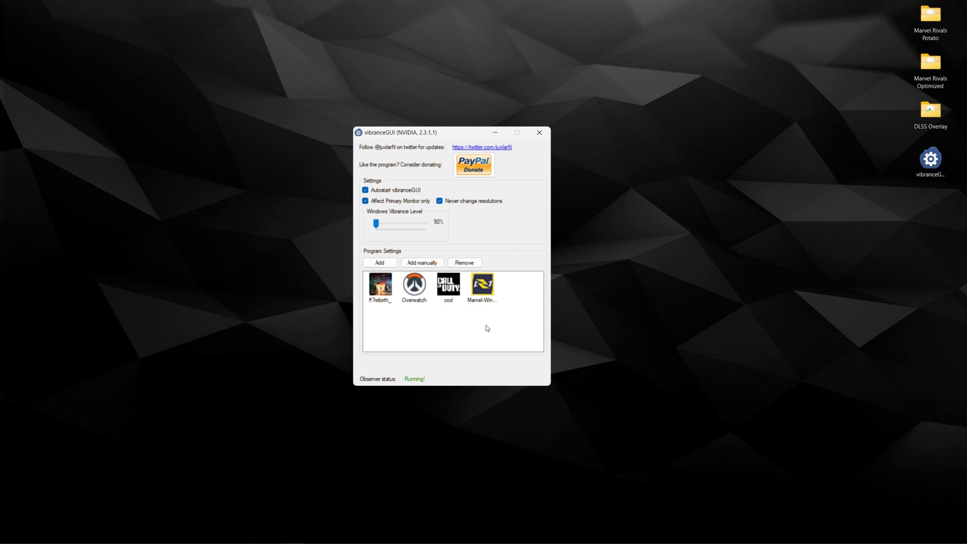
pyautogui.moveTo(376, 224); pyautogui.dragTo(424, 227)
pyautogui.click(423, 226)
pyautogui.moveTo(423, 226); pyautogui.dragTo(377, 227)
# Step: Check vibranceGUI's running-process list, and manually add Marvel-Win64-Shipping.exe from the MarvelRivals Win64 folder as a program
pyautogui.click(388, 266)
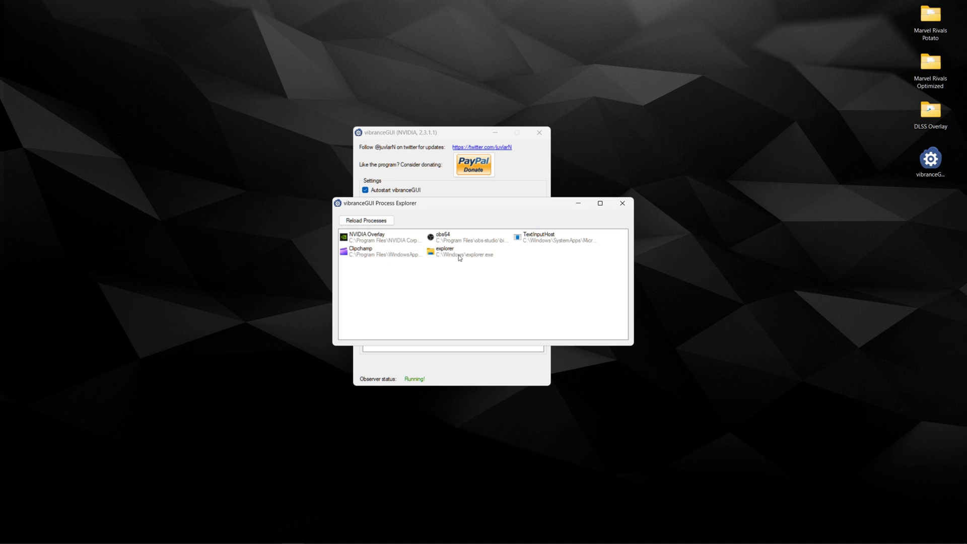
pyautogui.click(622, 204)
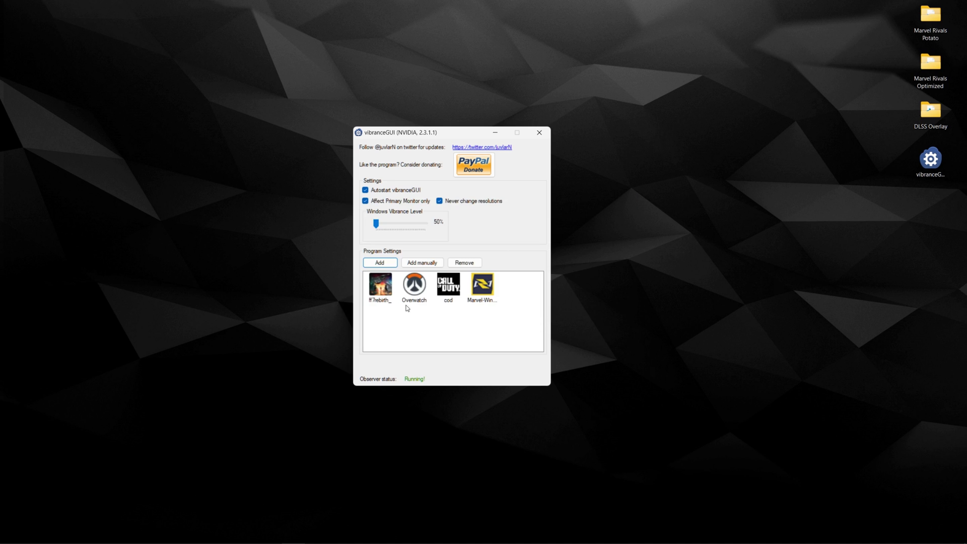
pyautogui.click(422, 263)
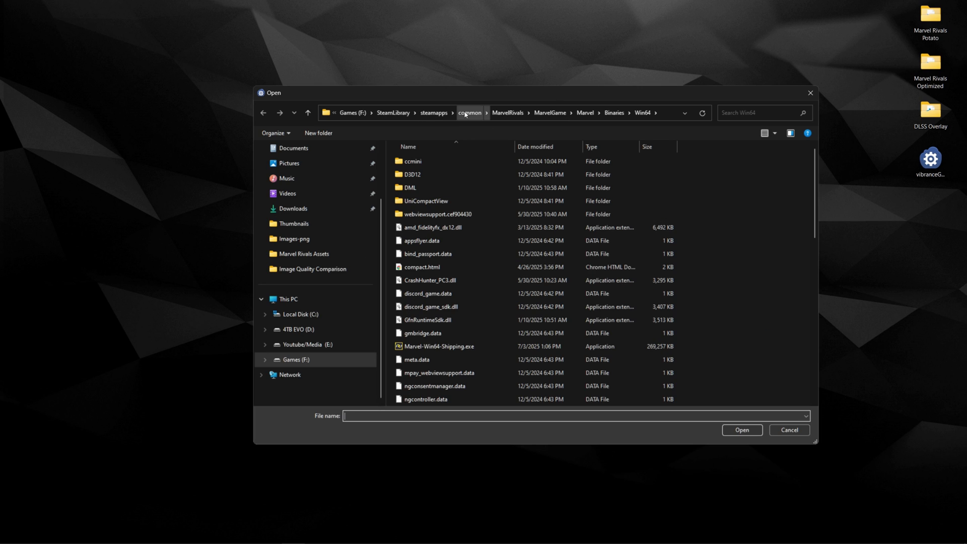
pyautogui.click(431, 347)
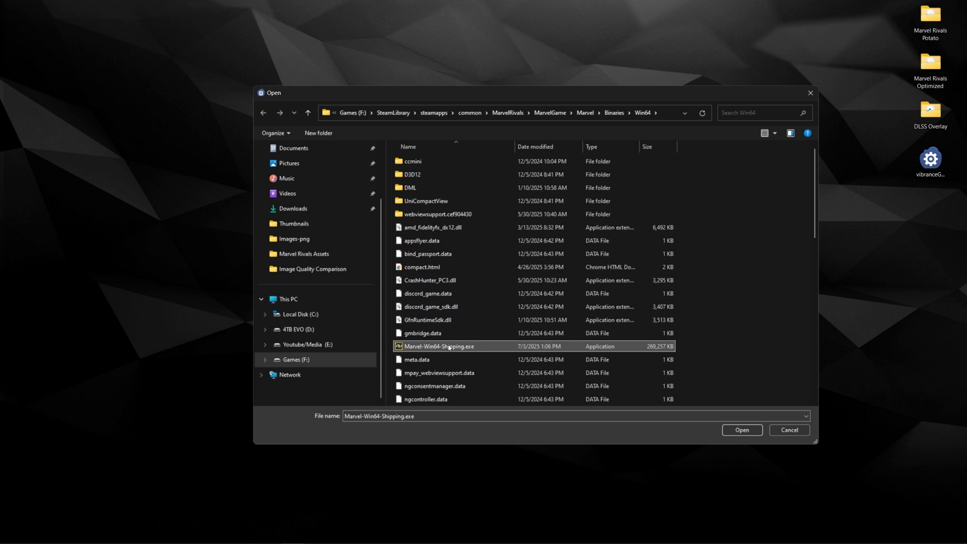
pyautogui.click(742, 429)
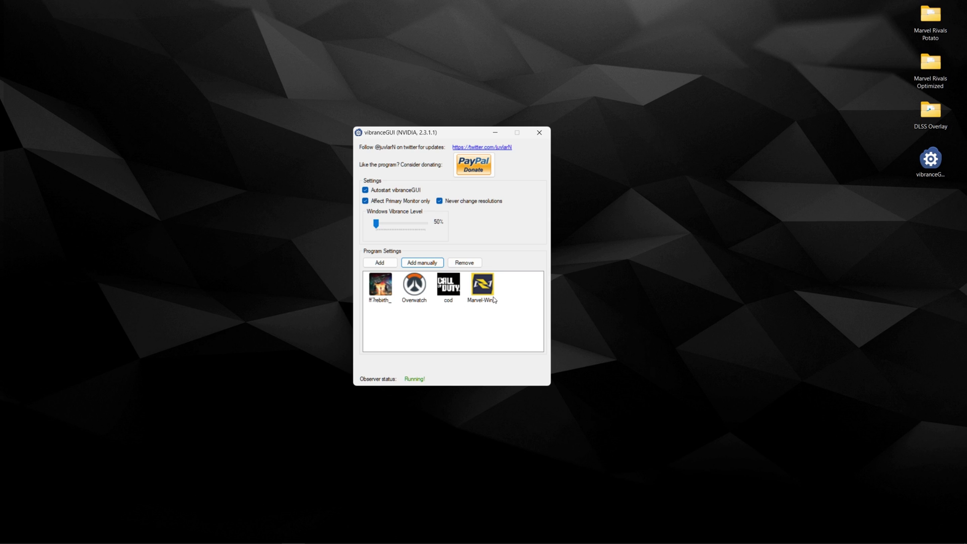
# Step: Open the in-game vibrance settings for the Marvel-Win64-Shipping program
pyautogui.click(487, 295)
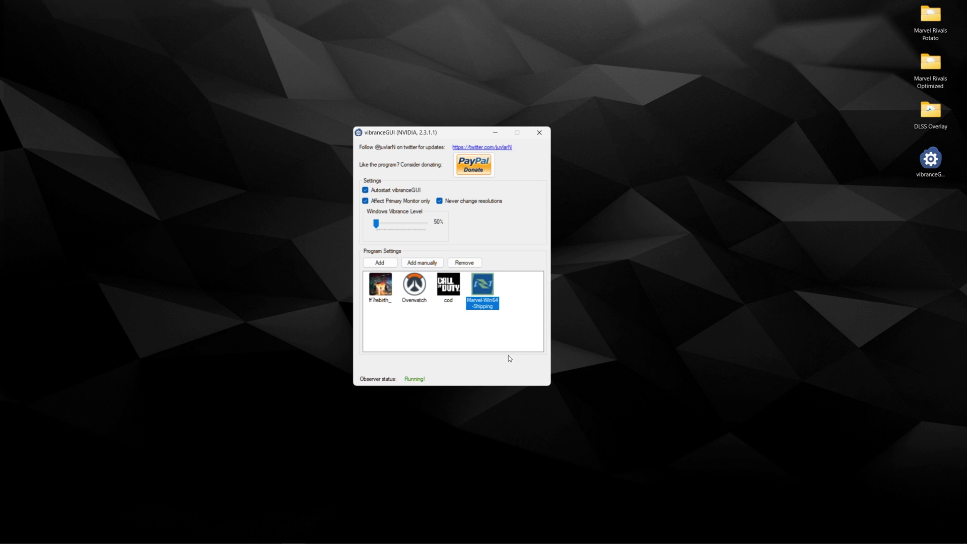
pyautogui.doubleClick(487, 284)
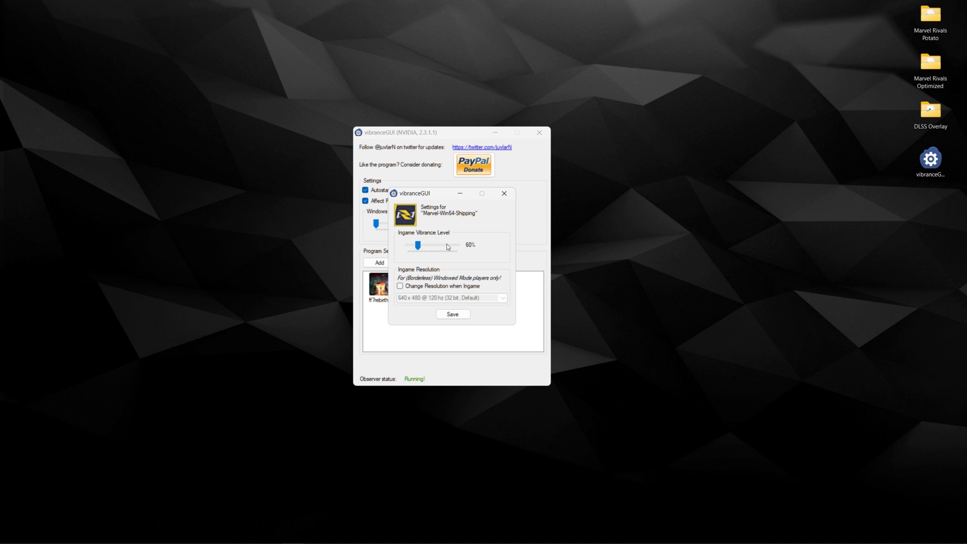